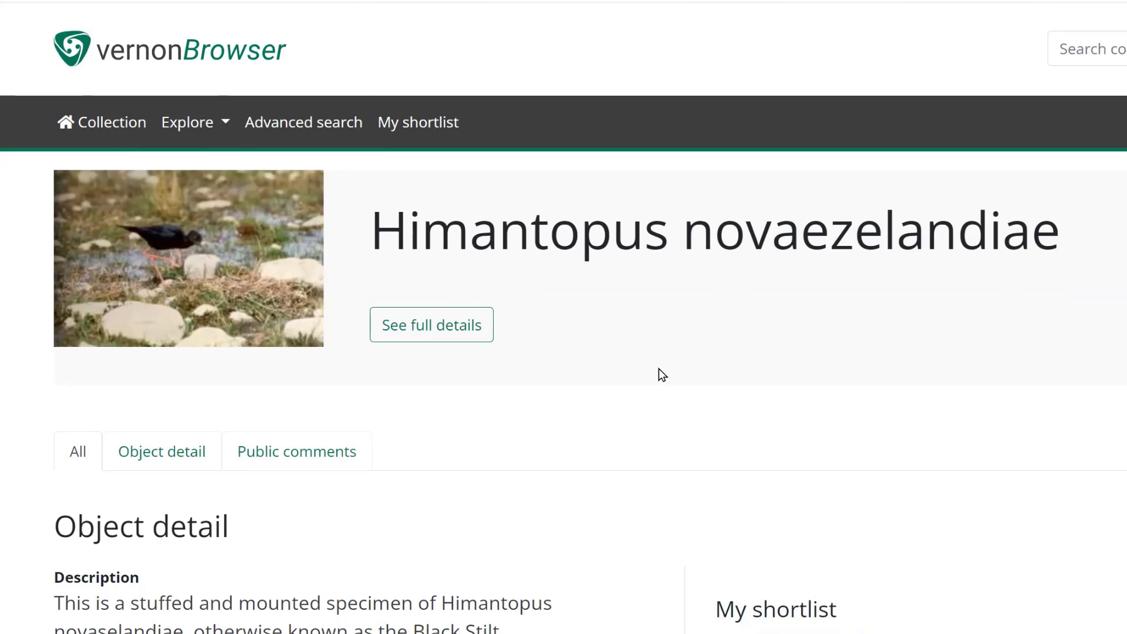
Examine the Himantopus novaezelandiae description on the public web page, highlighting the misspelt word "thre"
scroll(659, 369, down, 4)
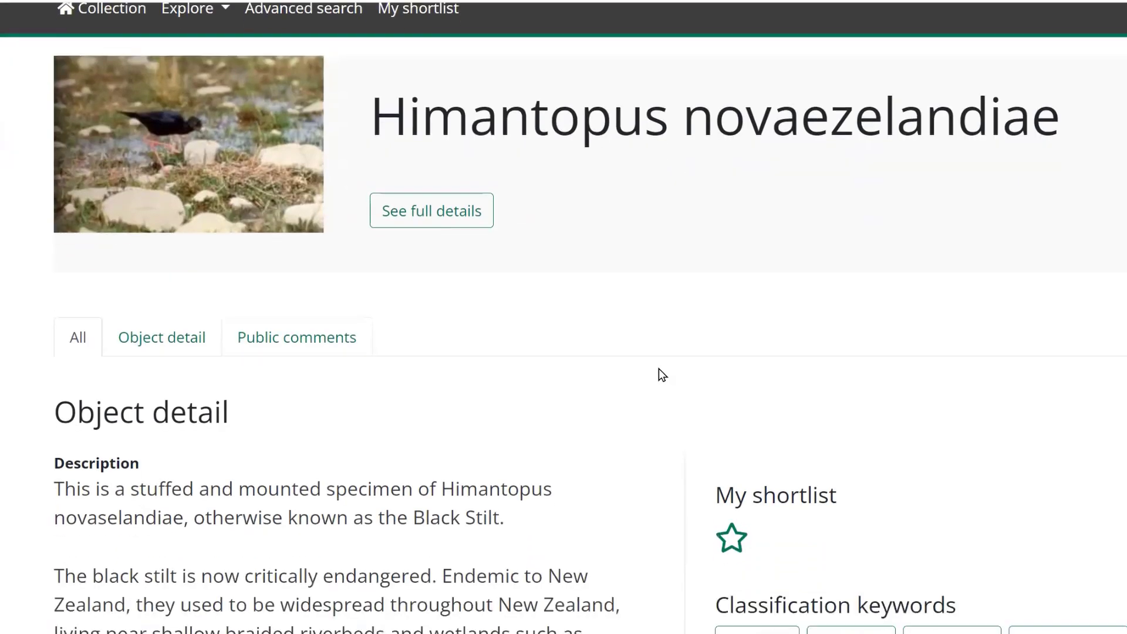
scroll(658, 369, down, 3)
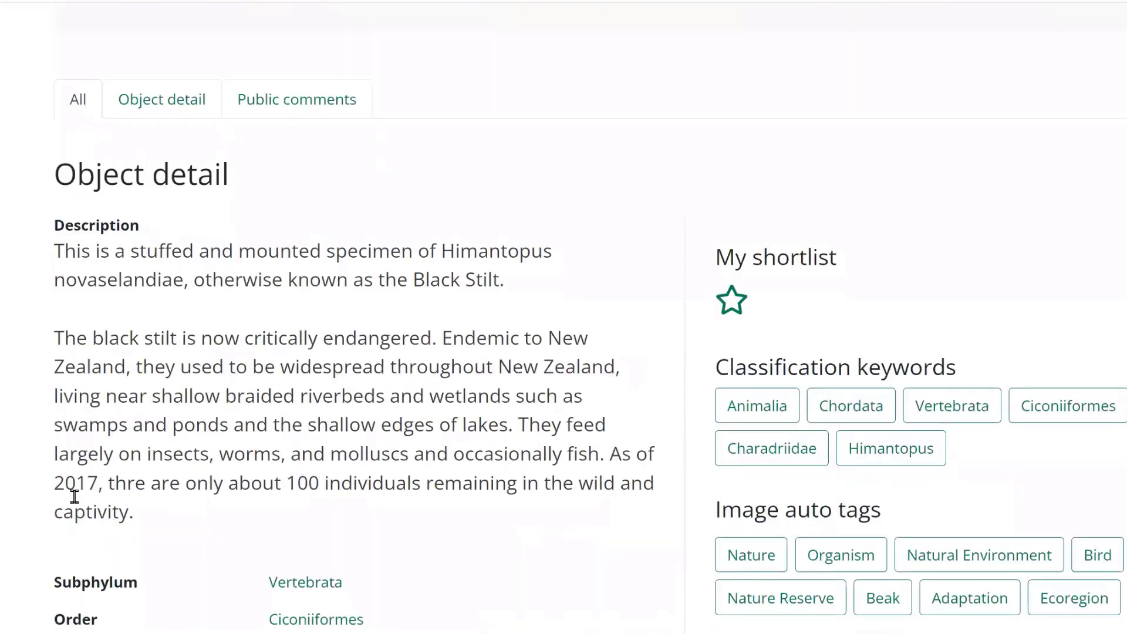
drag(99, 464, 151, 464)
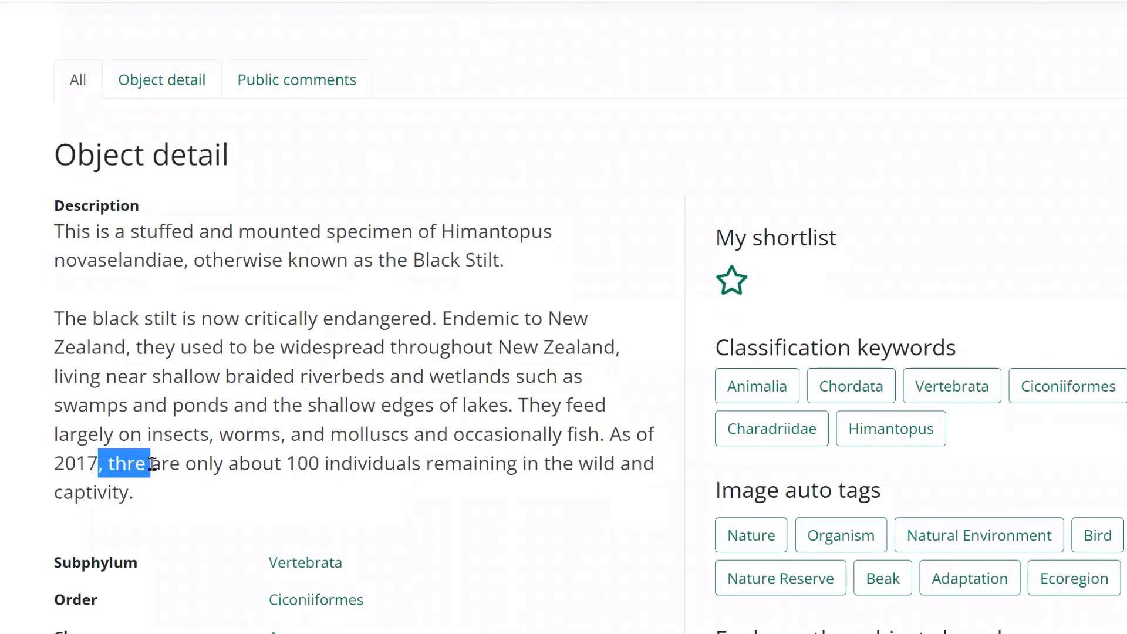
click(234, 464)
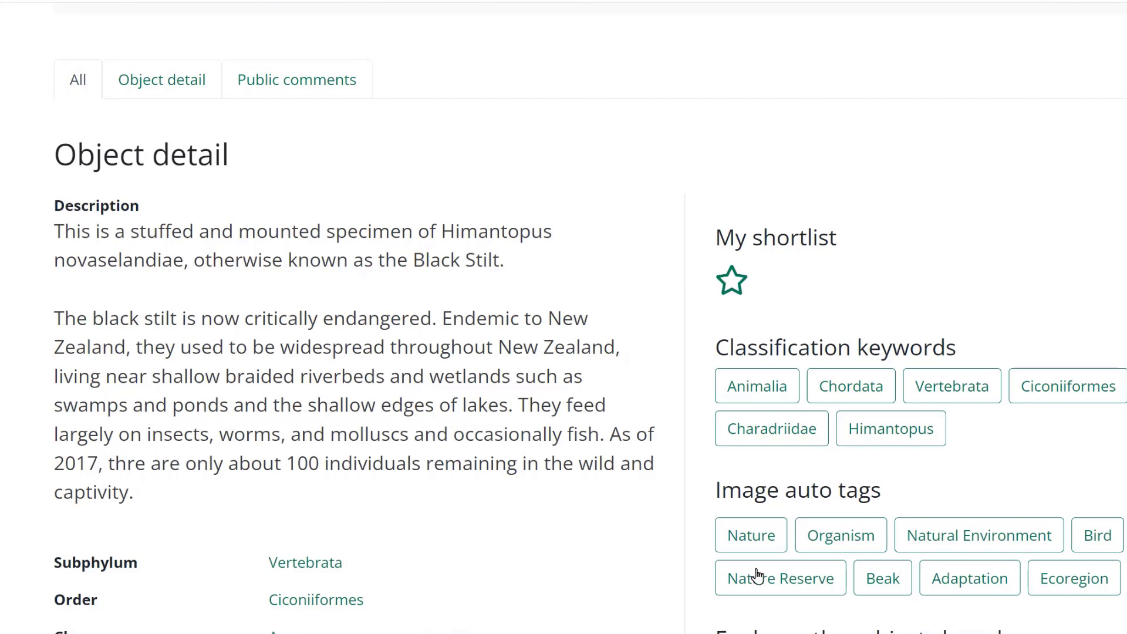
Switch to Vernon CMS, clear the object record out of the way and open the Web Messenger monitor
mouse_move(804, 633)
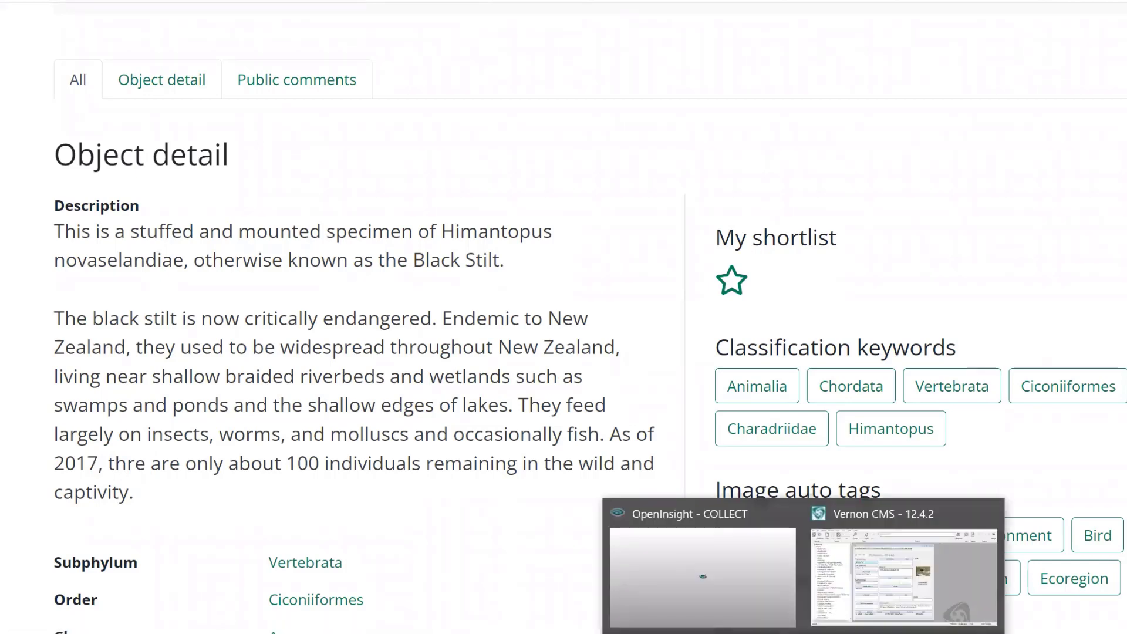
click(870, 581)
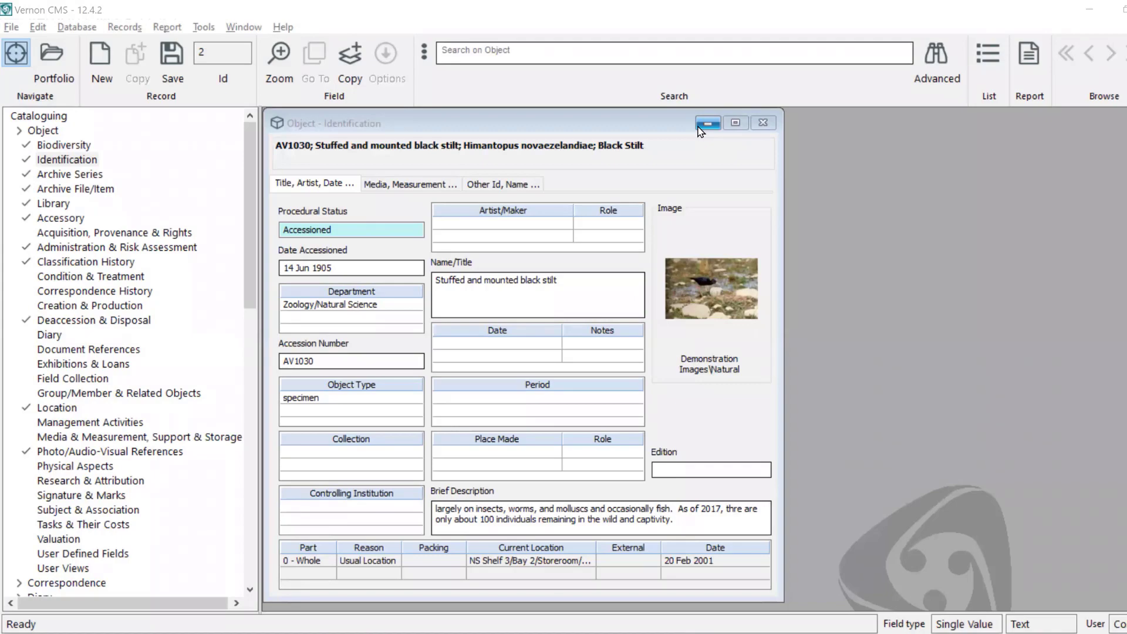
click(707, 124)
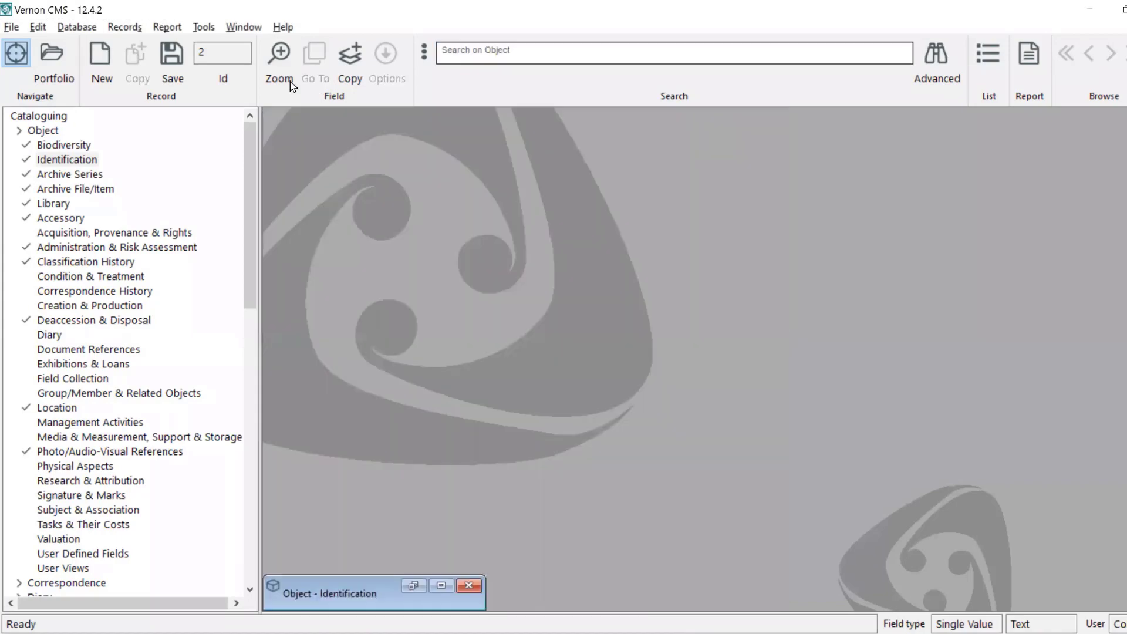
click(203, 27)
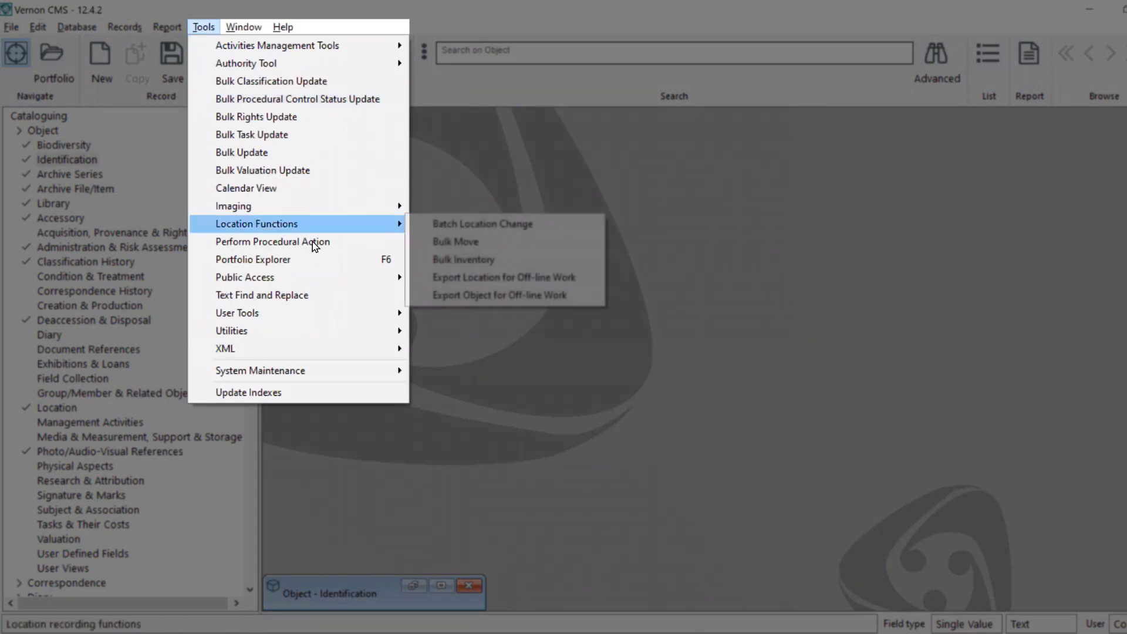
mouse_move(330, 284)
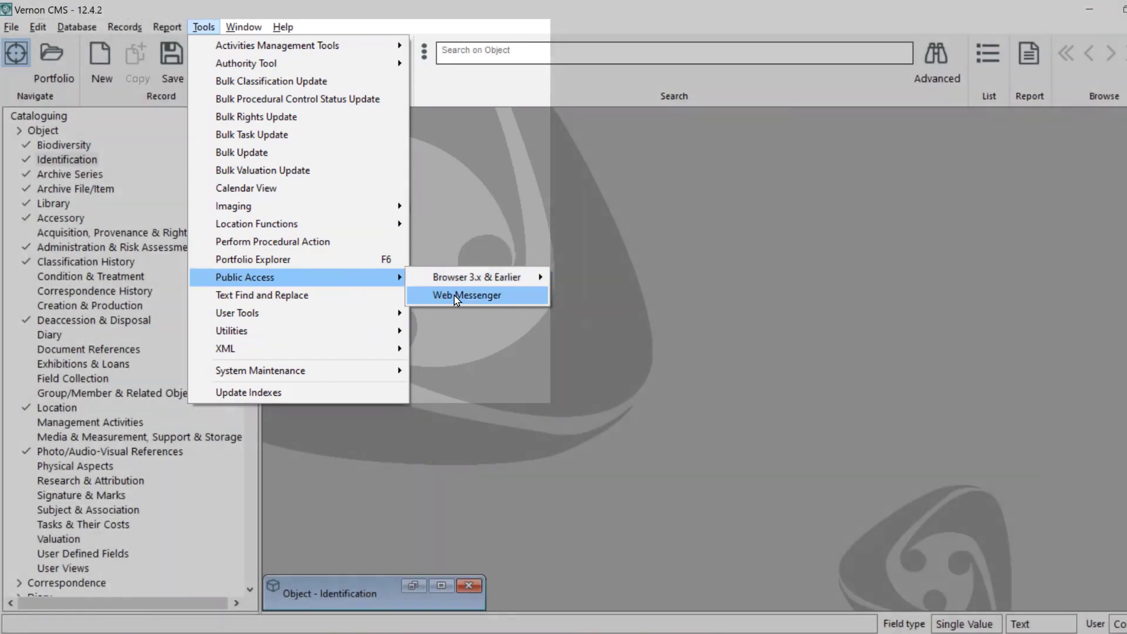
click(456, 298)
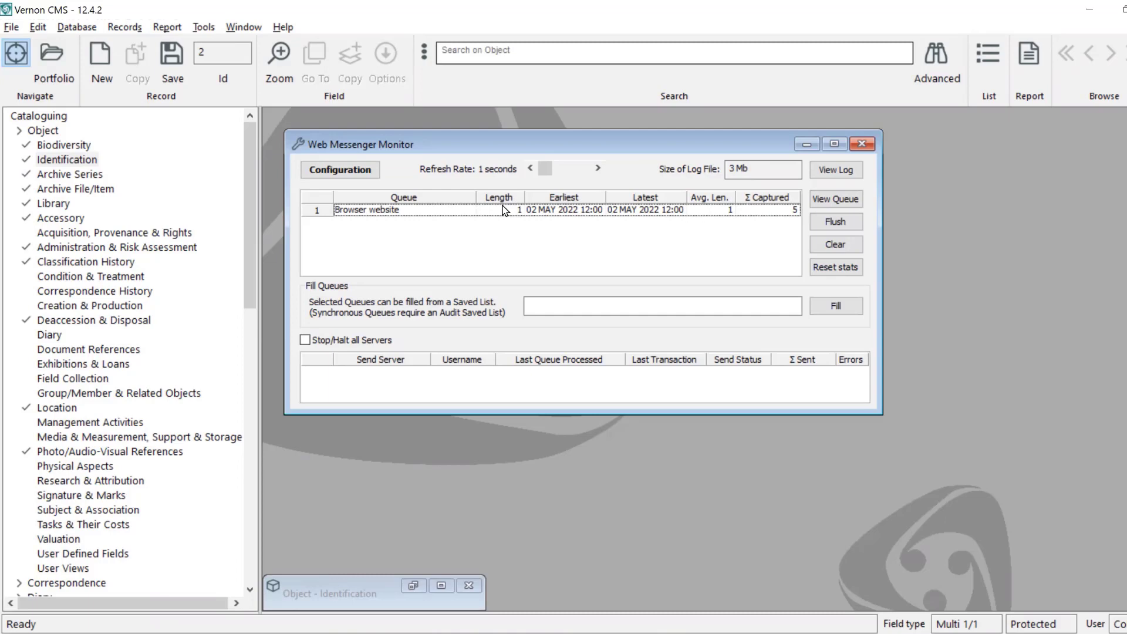
Correct "thre" to "there" in the black stilt record's Brief Description and save the record
click(414, 586)
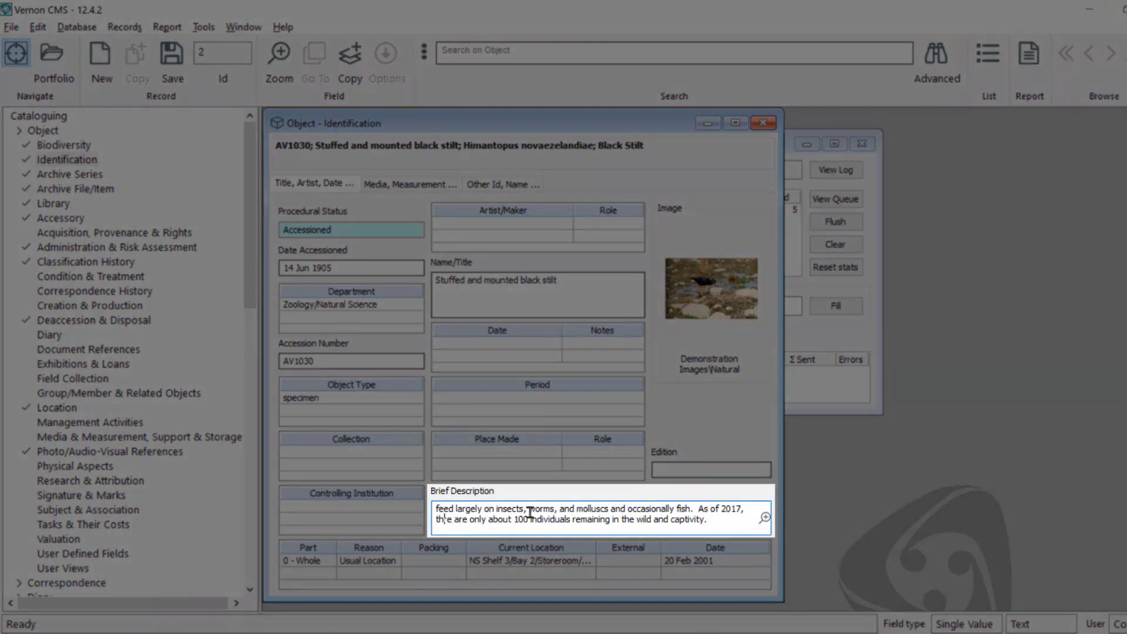
text(er)
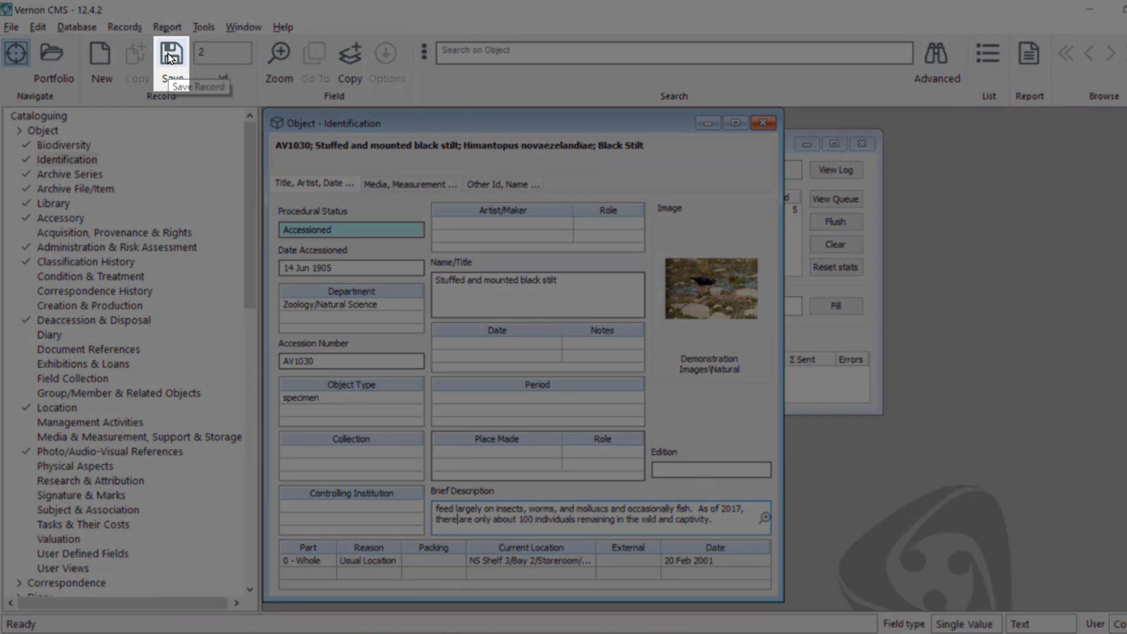
click(169, 54)
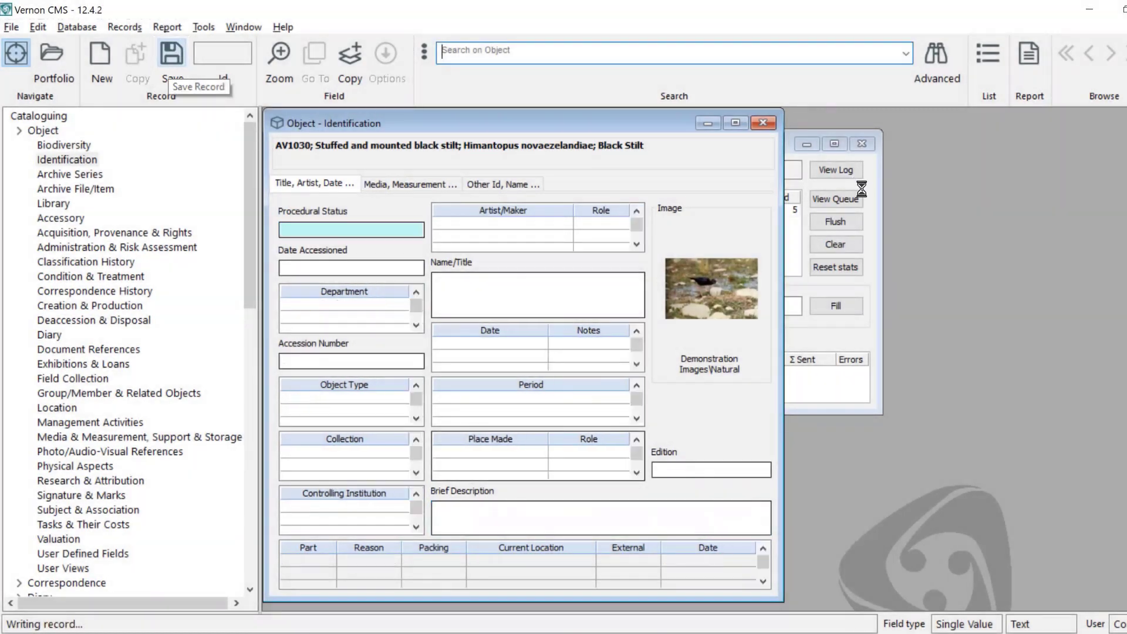
Flush the Browser website queue in the Web Messenger monitor and check the wording after "2017" on the public web page in Chrome
click(861, 195)
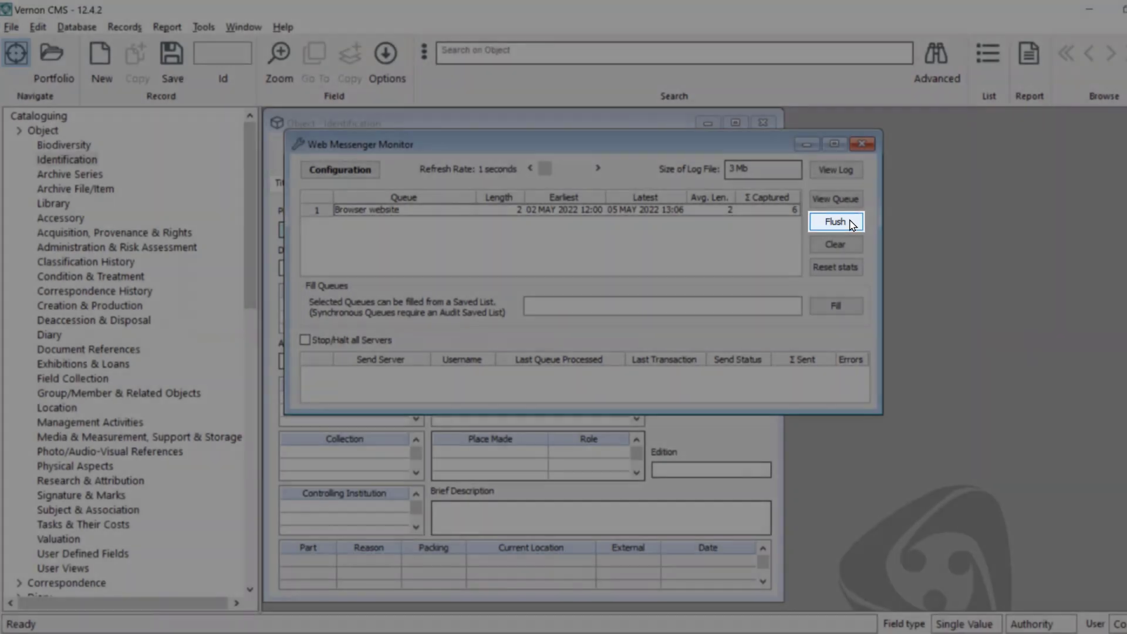
click(852, 224)
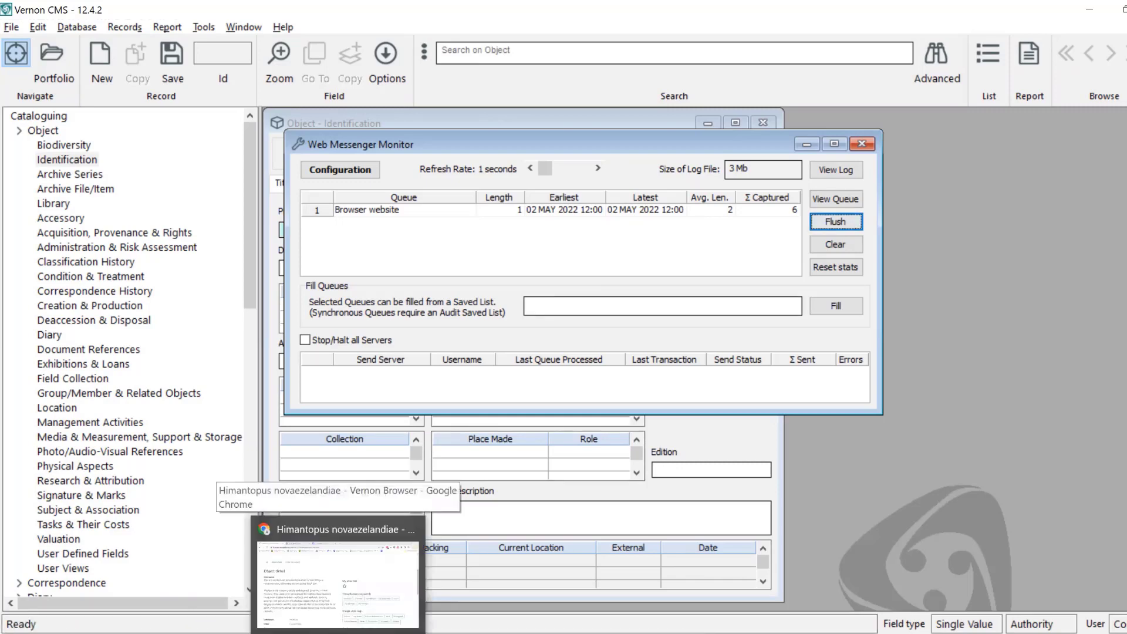
click(337, 633)
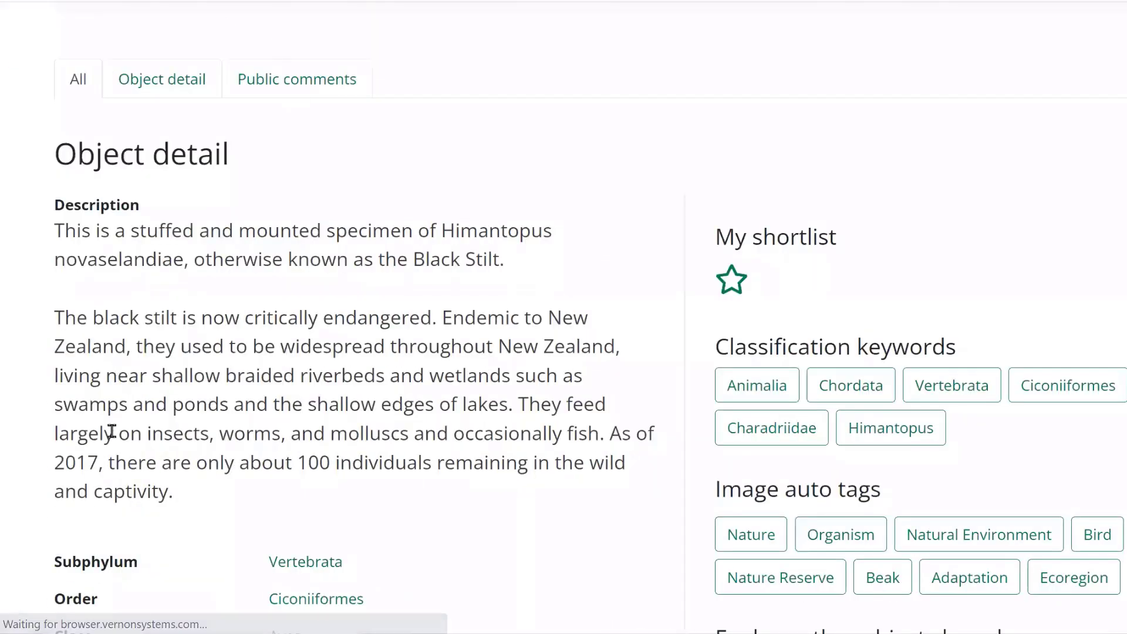
drag(100, 464, 168, 466)
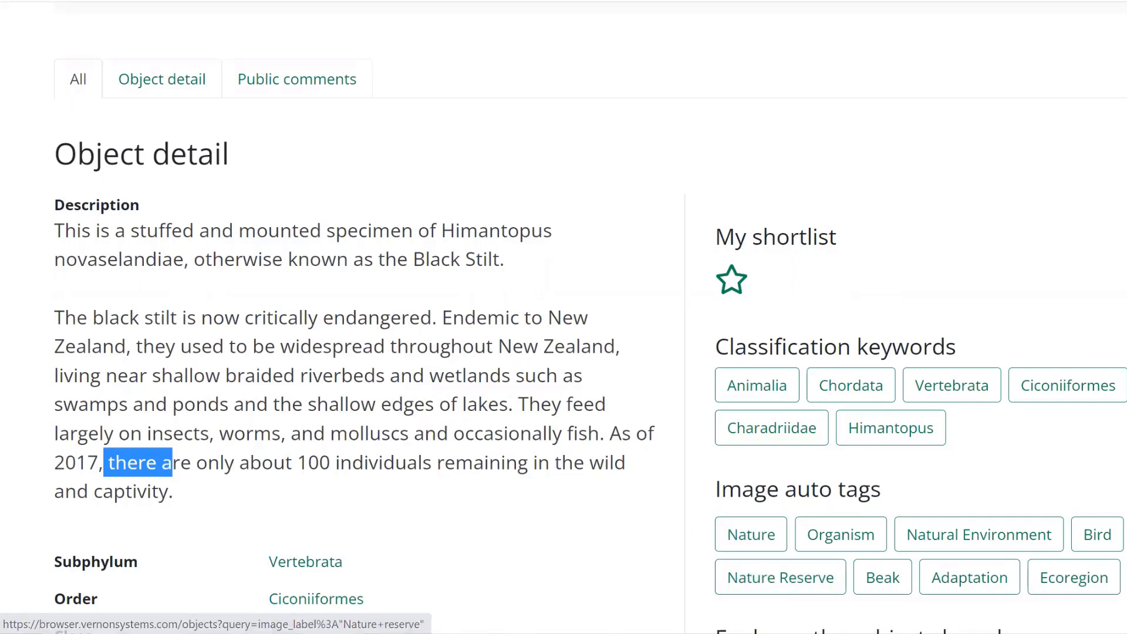
Return to Vernon CMS, review the Web Messenger configuration of the Browser website queue and close it
mouse_move(803, 633)
click(878, 587)
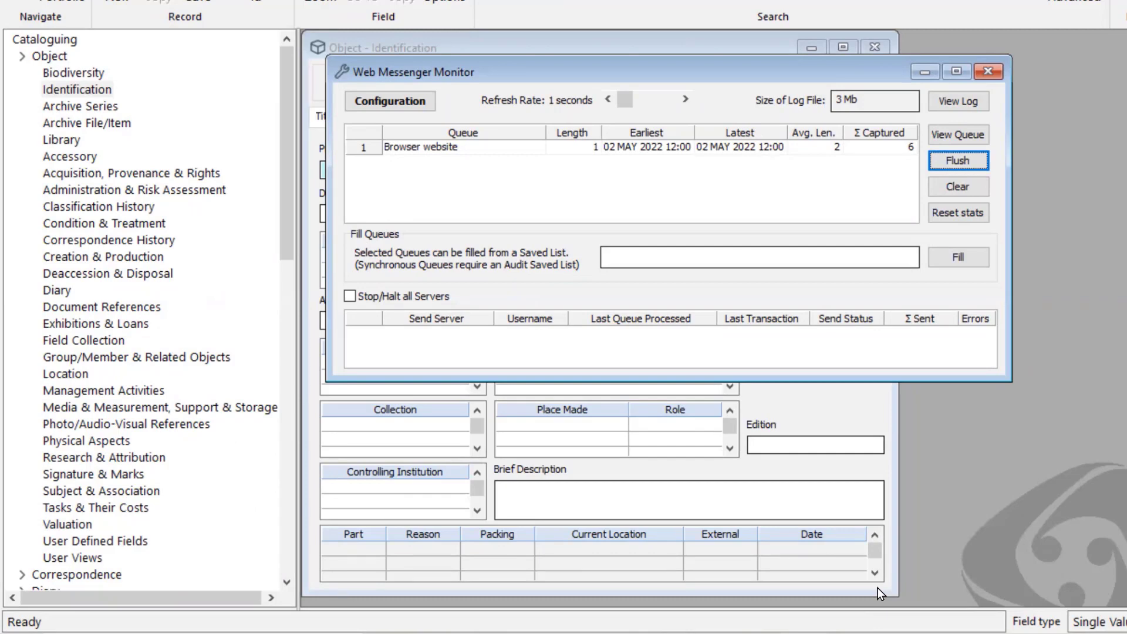
click(469, 147)
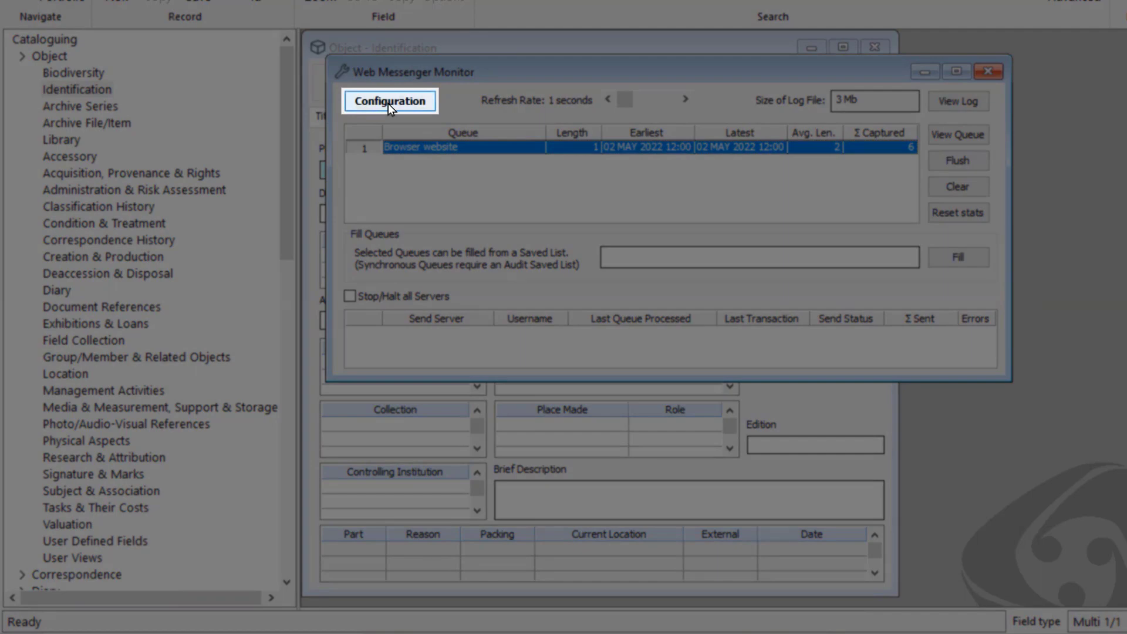
click(388, 103)
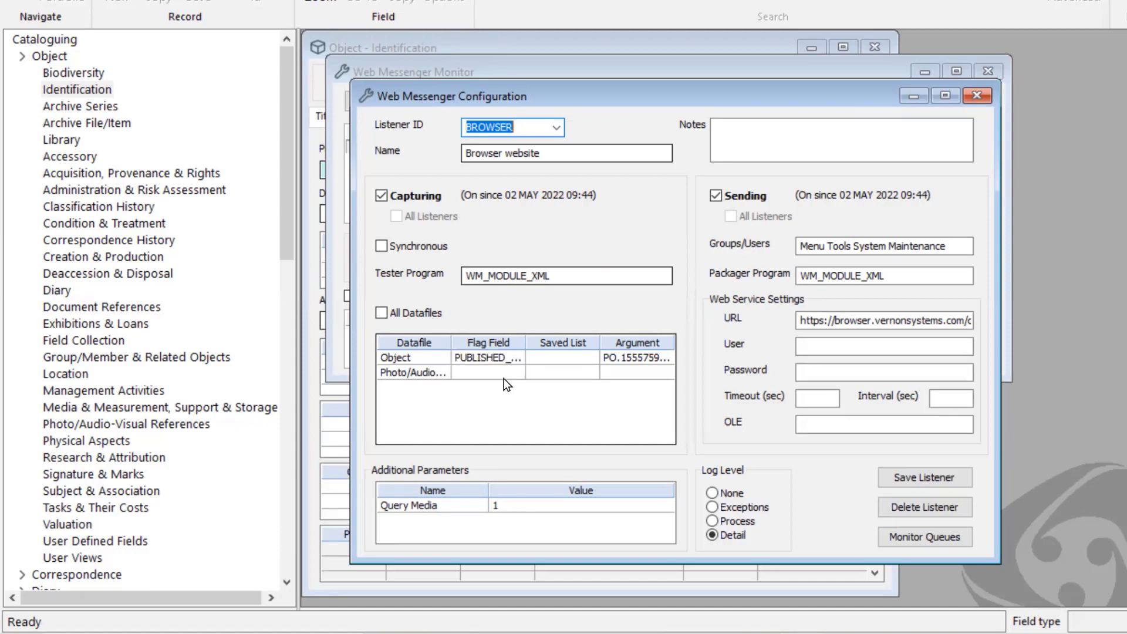
click(667, 343)
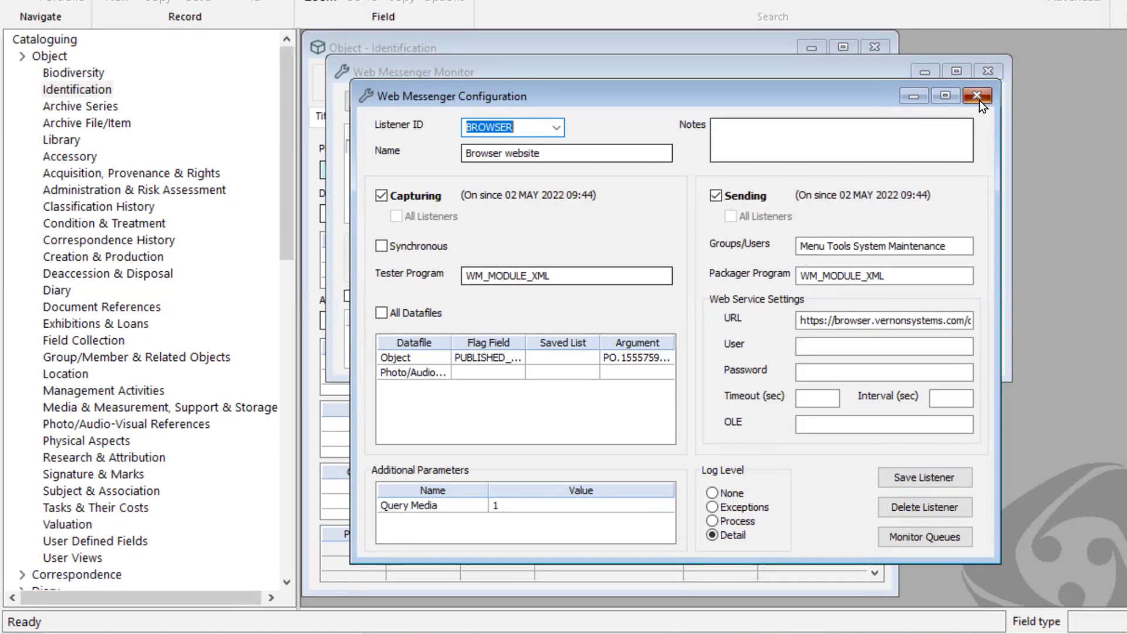
click(978, 97)
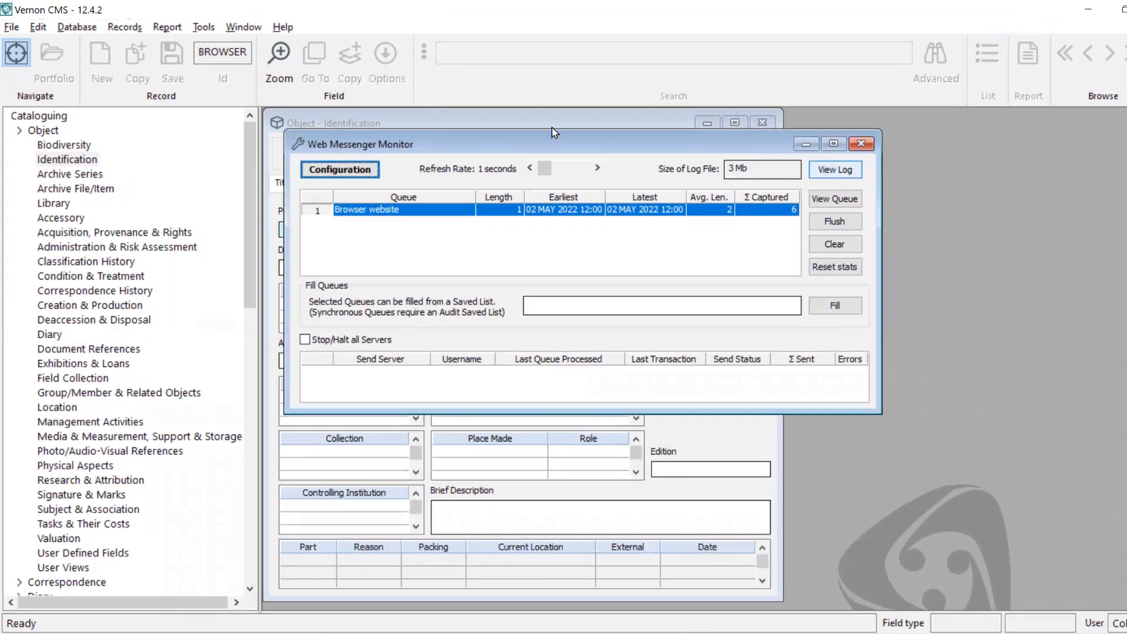
Start an Object report and browse the saved templates in the Users/Collect/Vernon Browser portfolio folder
click(168, 28)
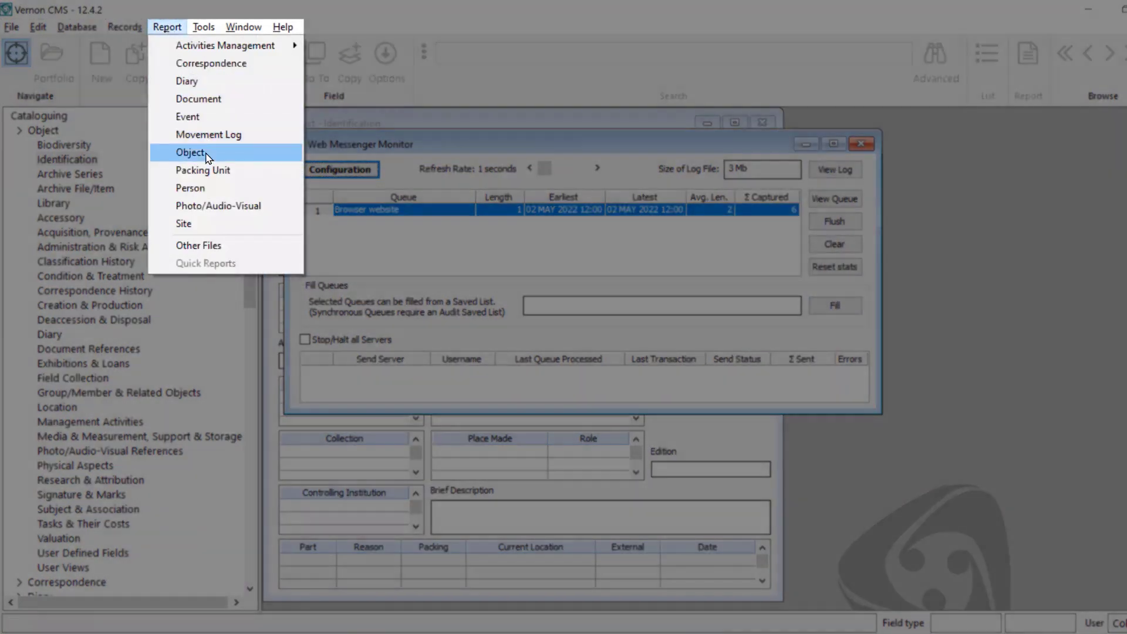
click(205, 152)
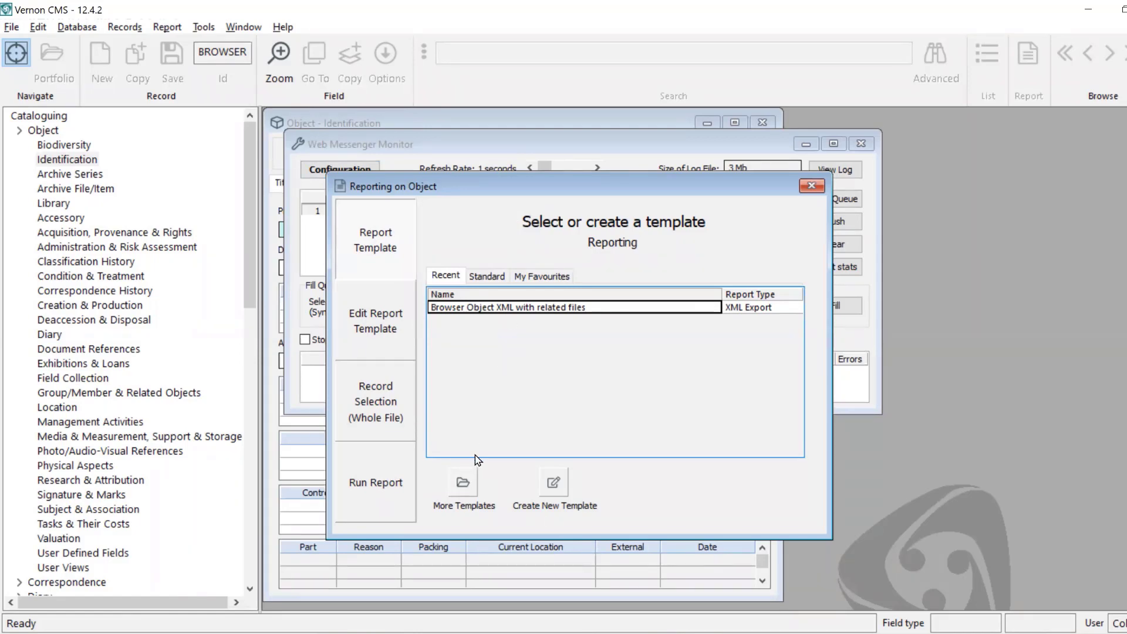
click(463, 484)
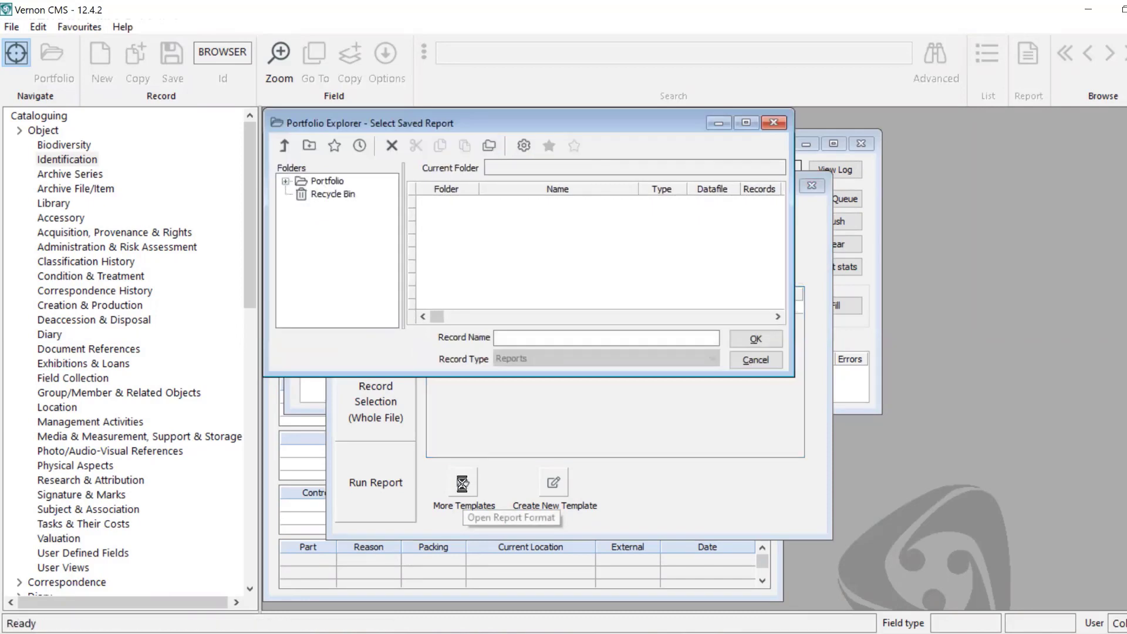
click(382, 234)
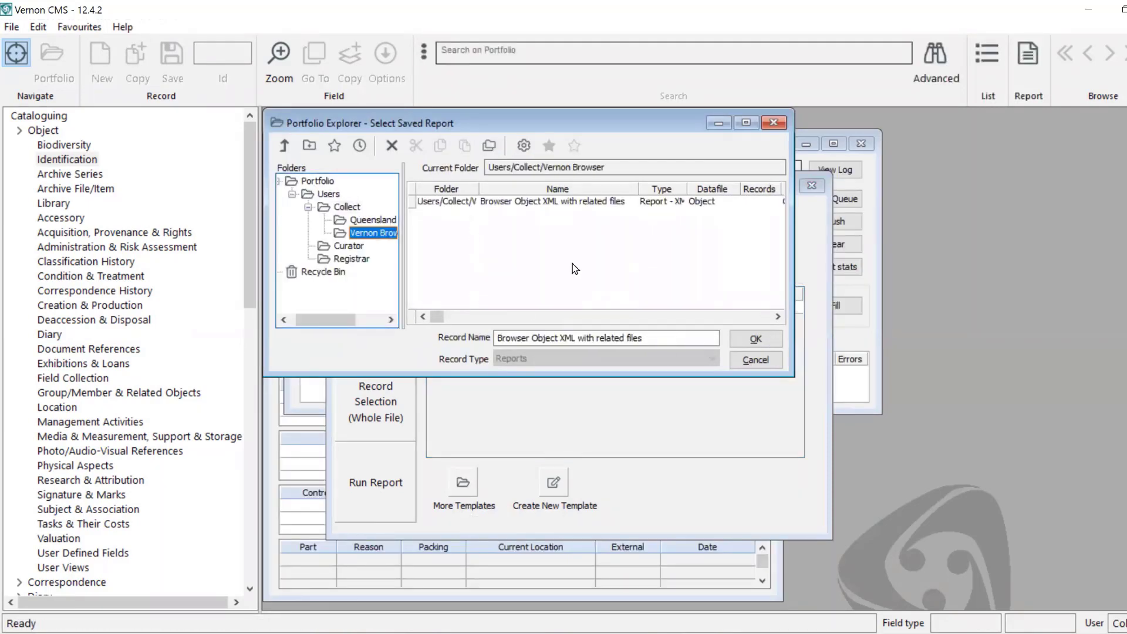
View the properties of the "Browser Object XML with related files" report, highlight its related record ID and cancel
click(508, 202)
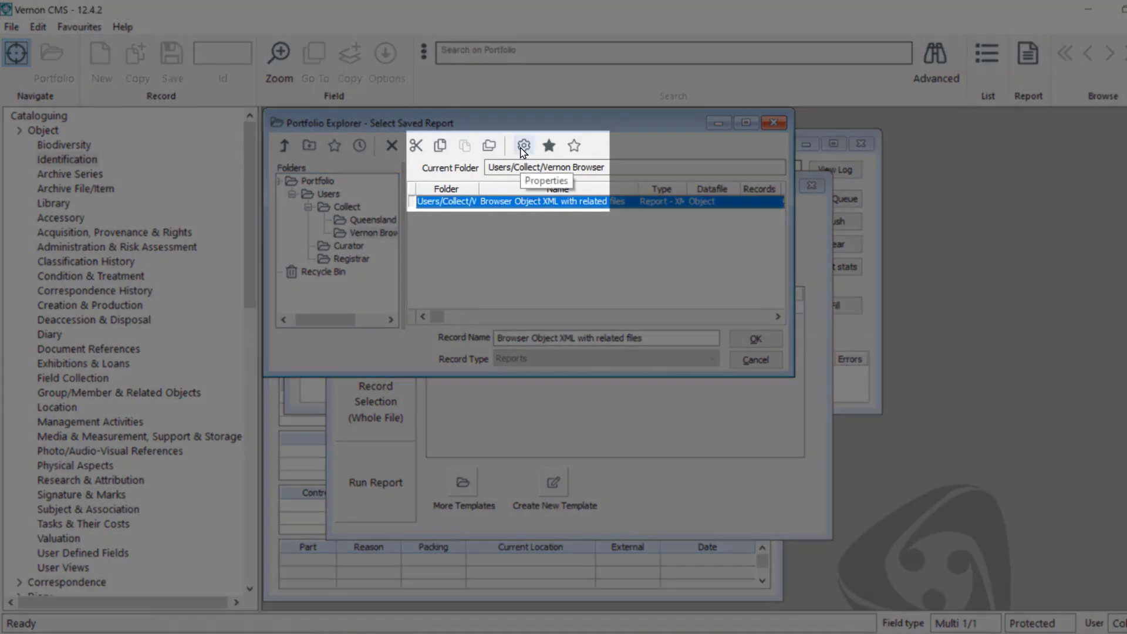
click(523, 145)
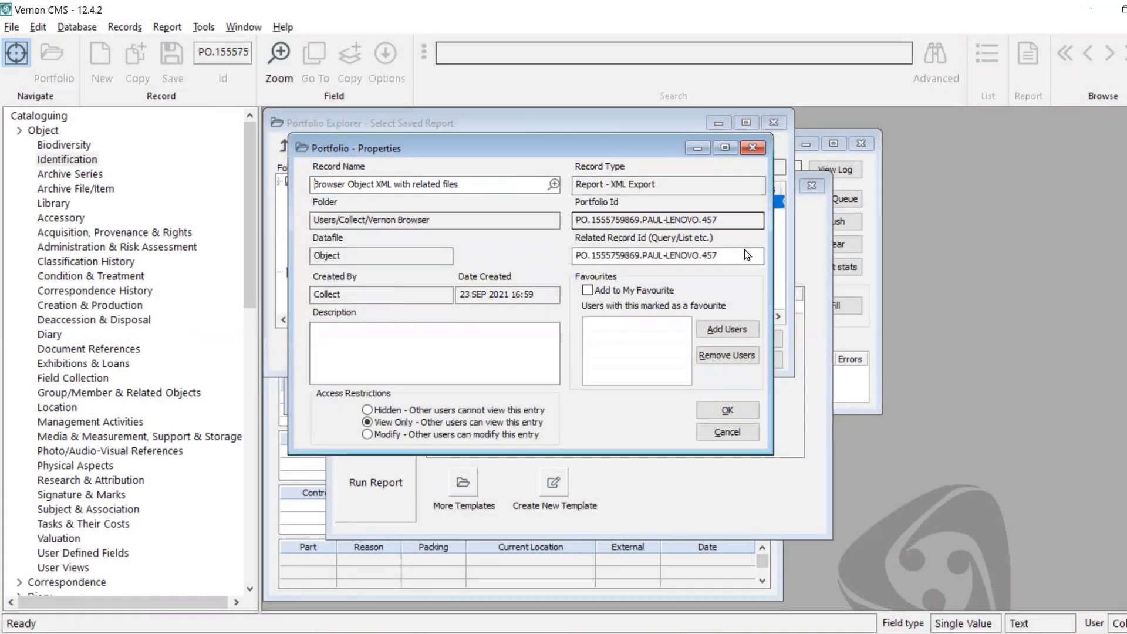
click(745, 250)
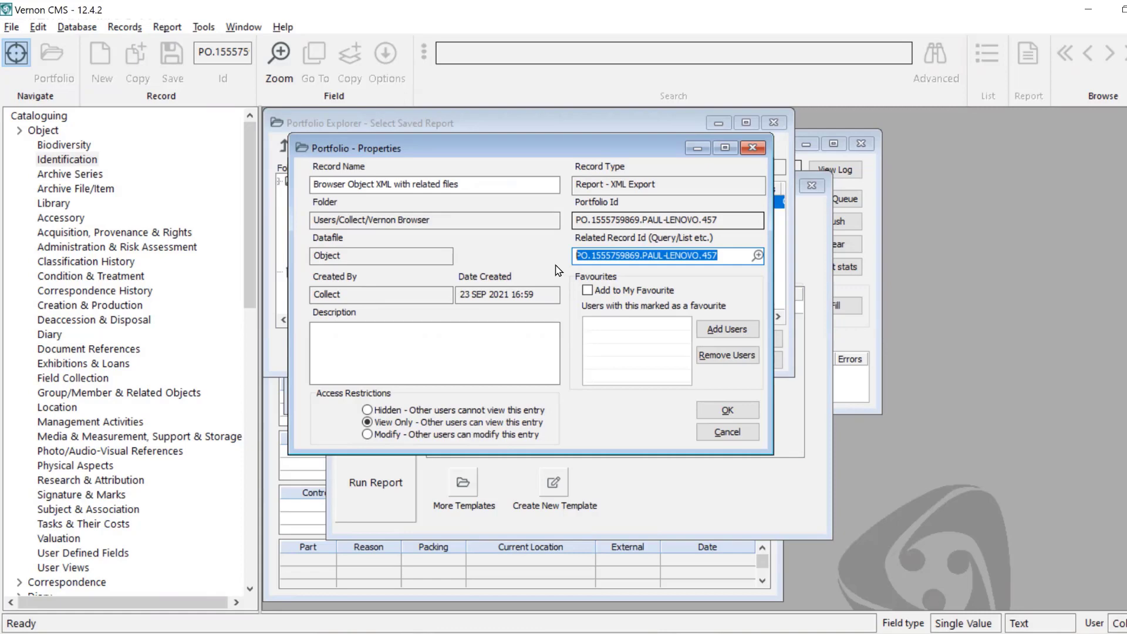
click(728, 433)
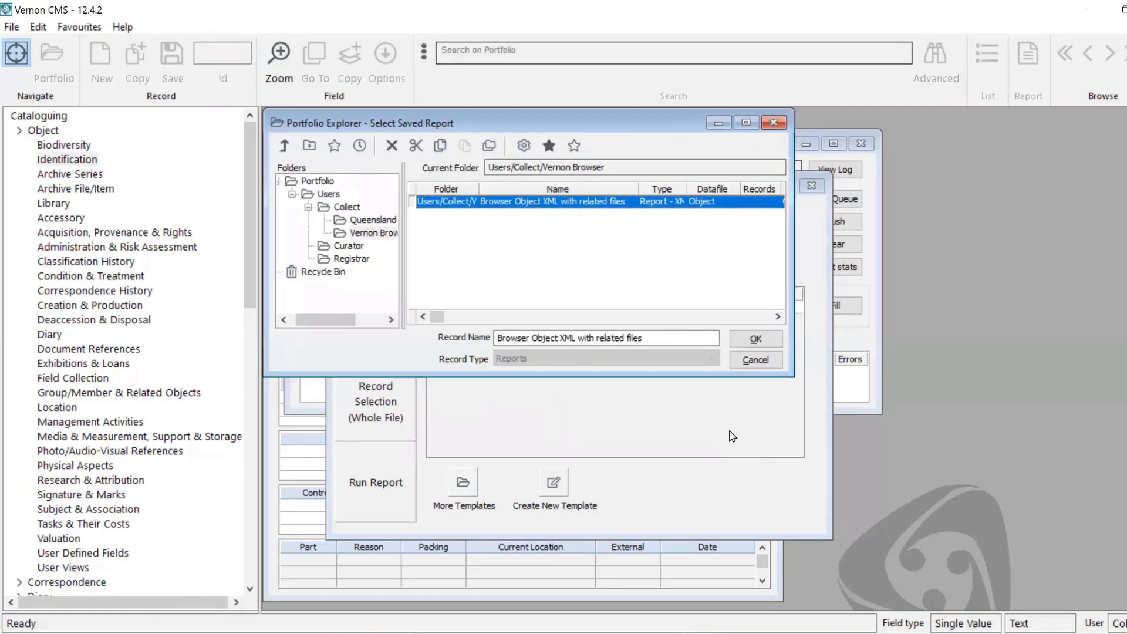
Load the "Browser Object XML with related files" template for editing and review its display fields
click(744, 343)
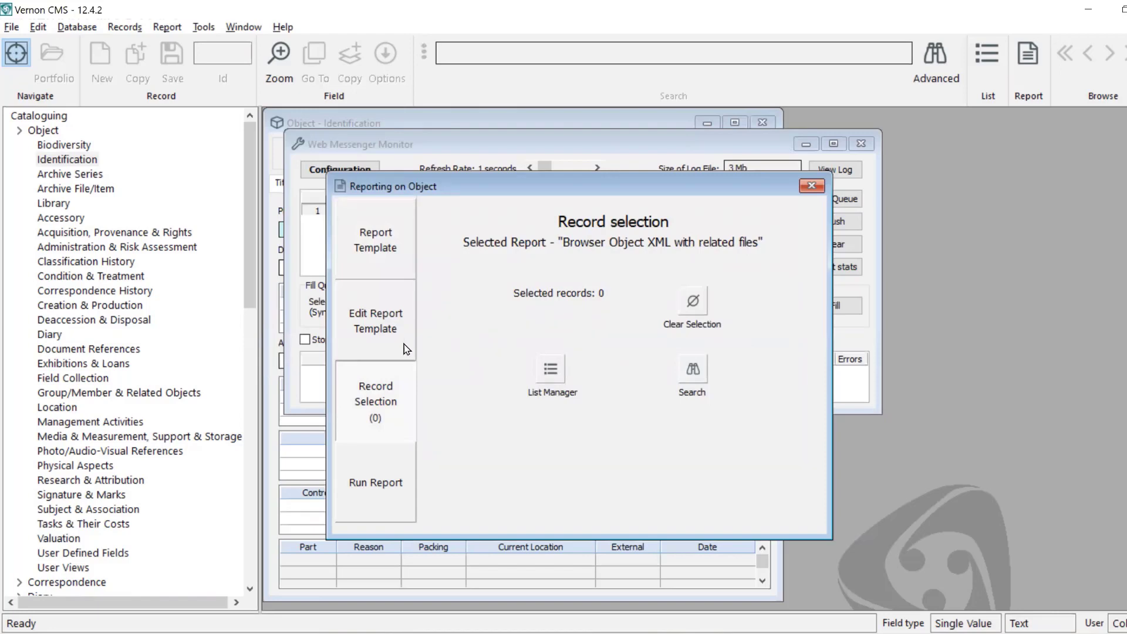
click(385, 349)
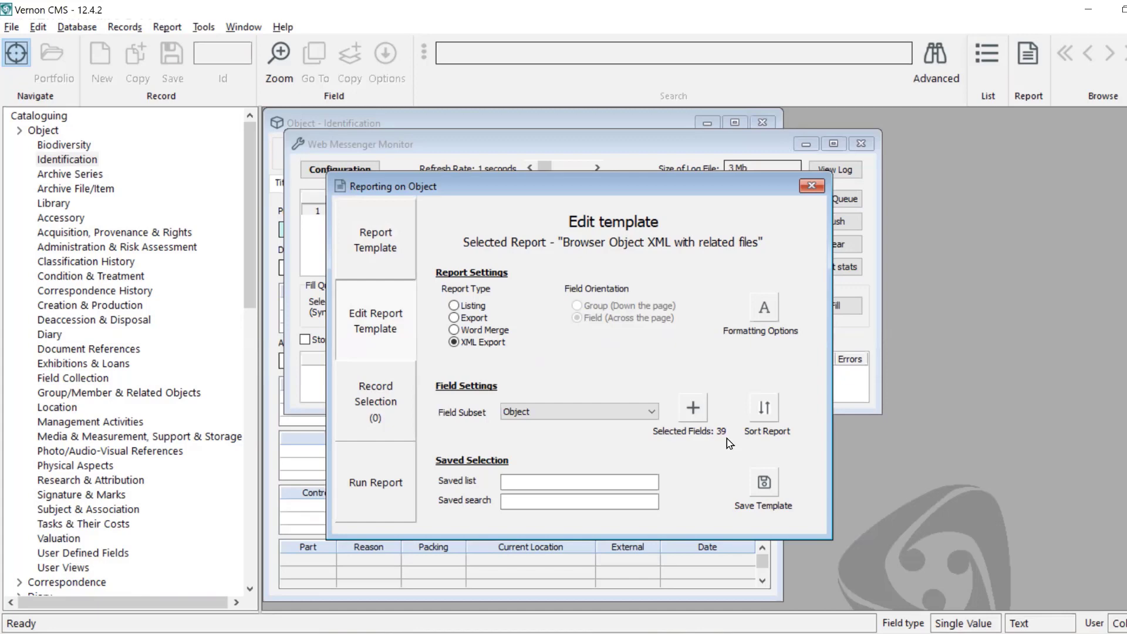
click(692, 410)
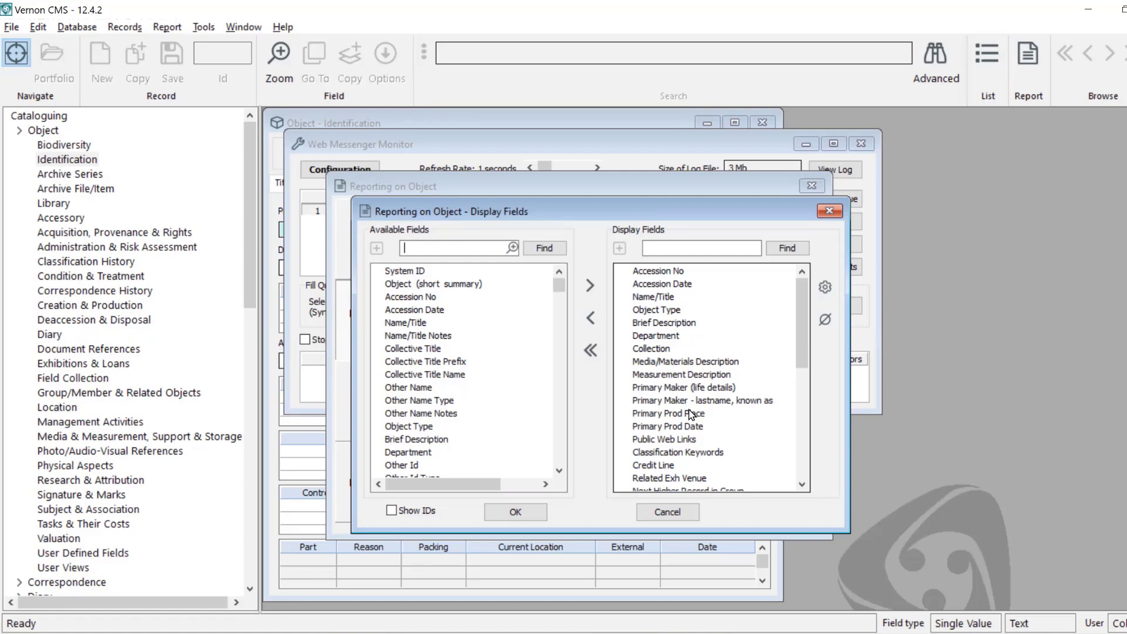
click(837, 214)
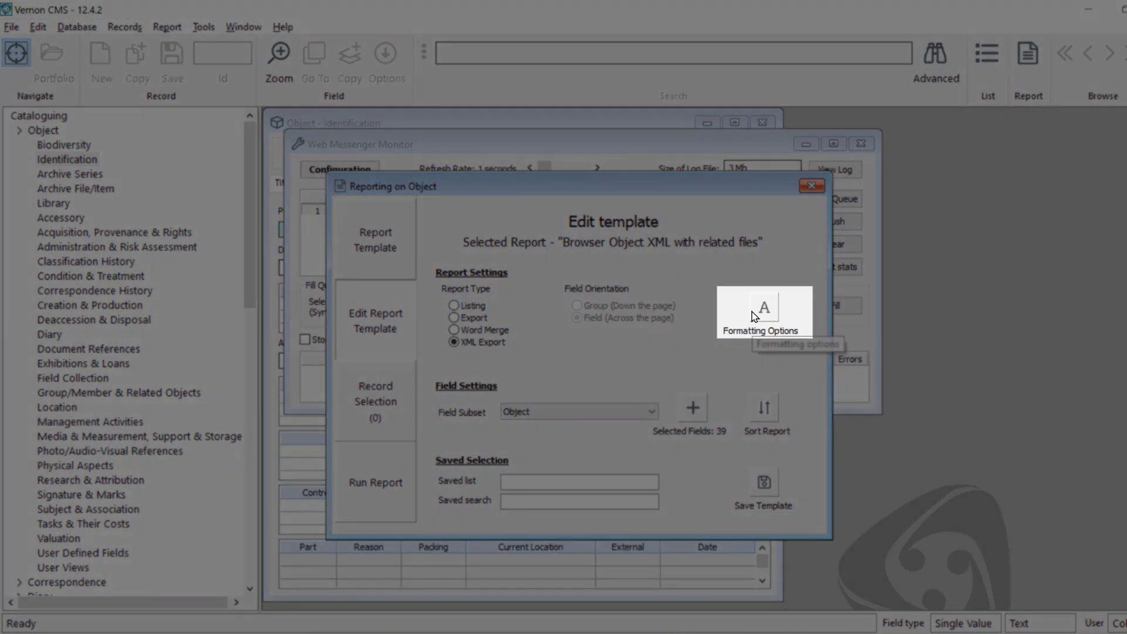
Review the template's XML export formatting options, cancel out of them and close the Object report
click(755, 316)
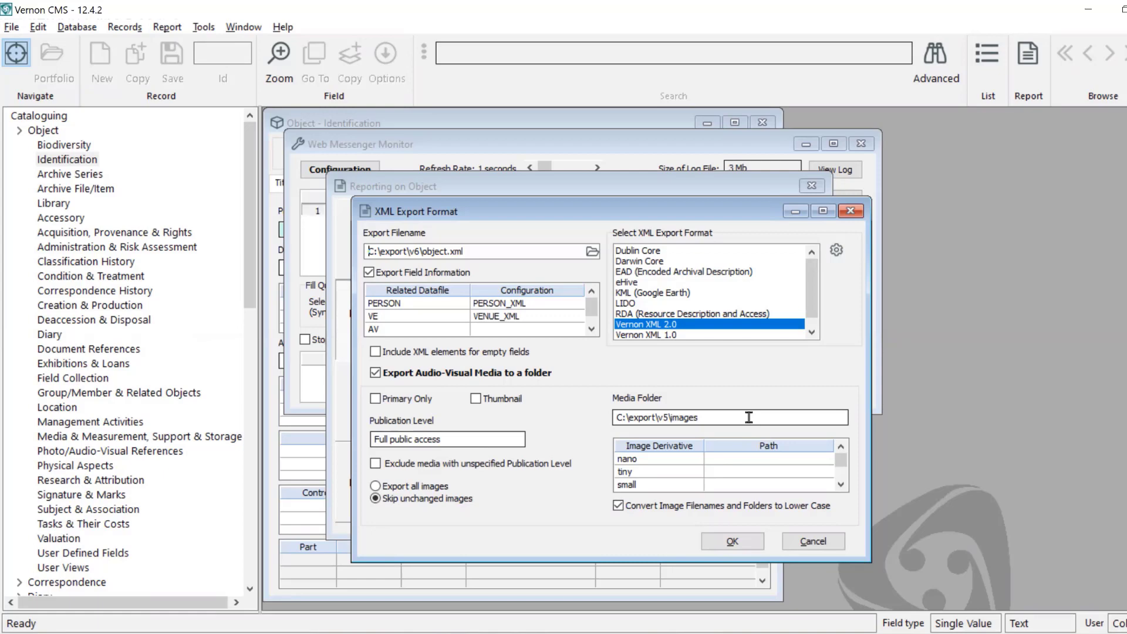
click(803, 541)
click(803, 541)
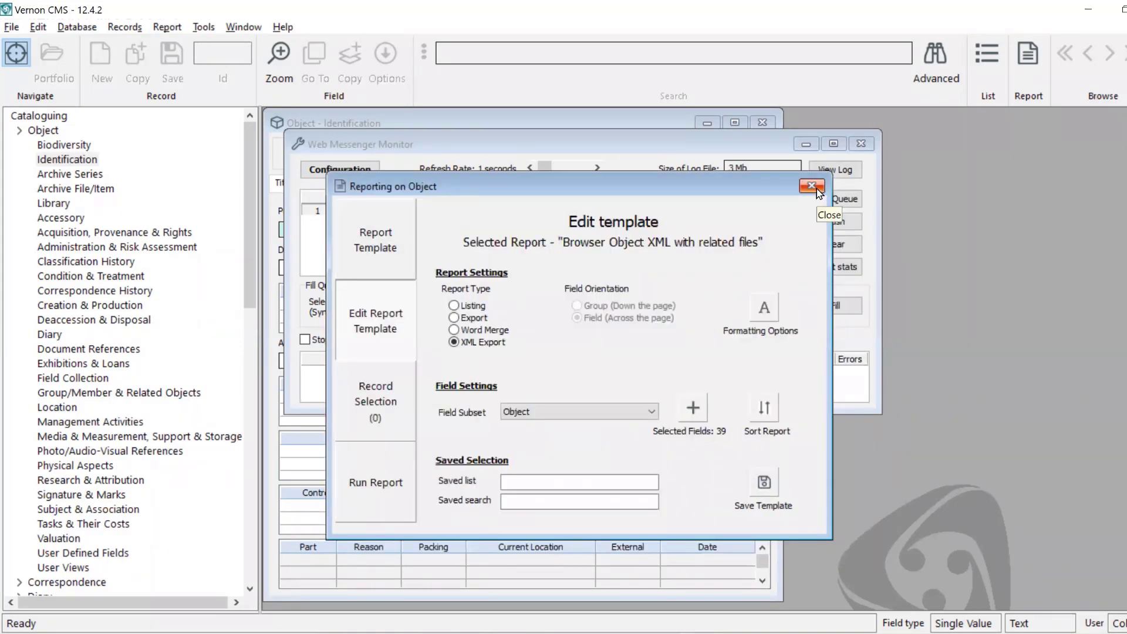
click(816, 189)
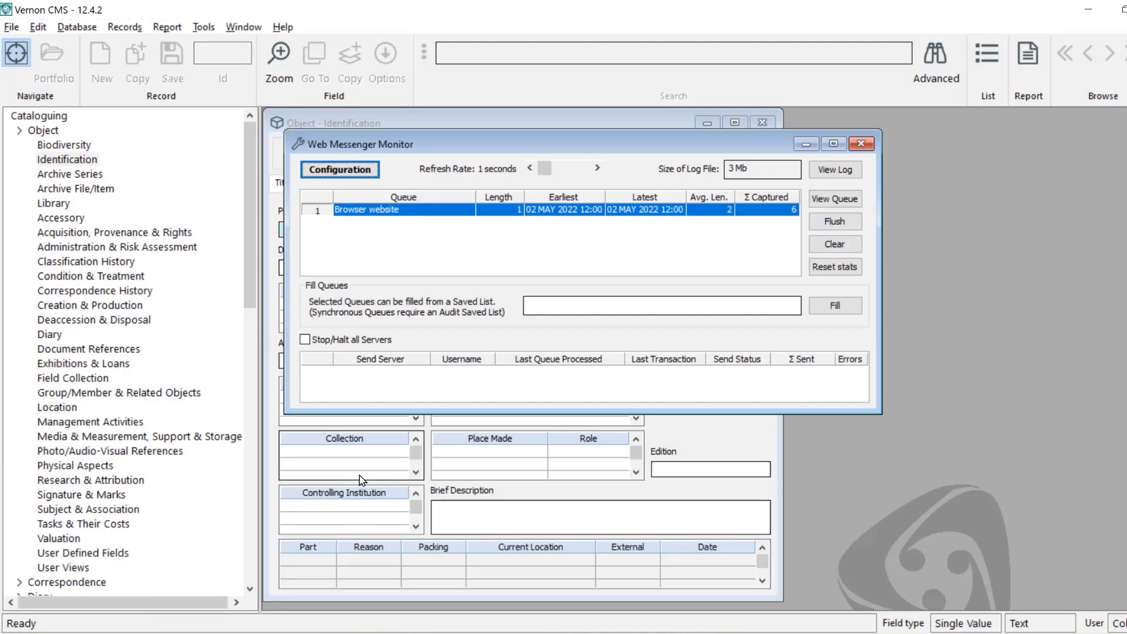
Fill the Browser website queue from the saved list "Vases to update" in the Users/Collect portfolio folder
click(578, 297)
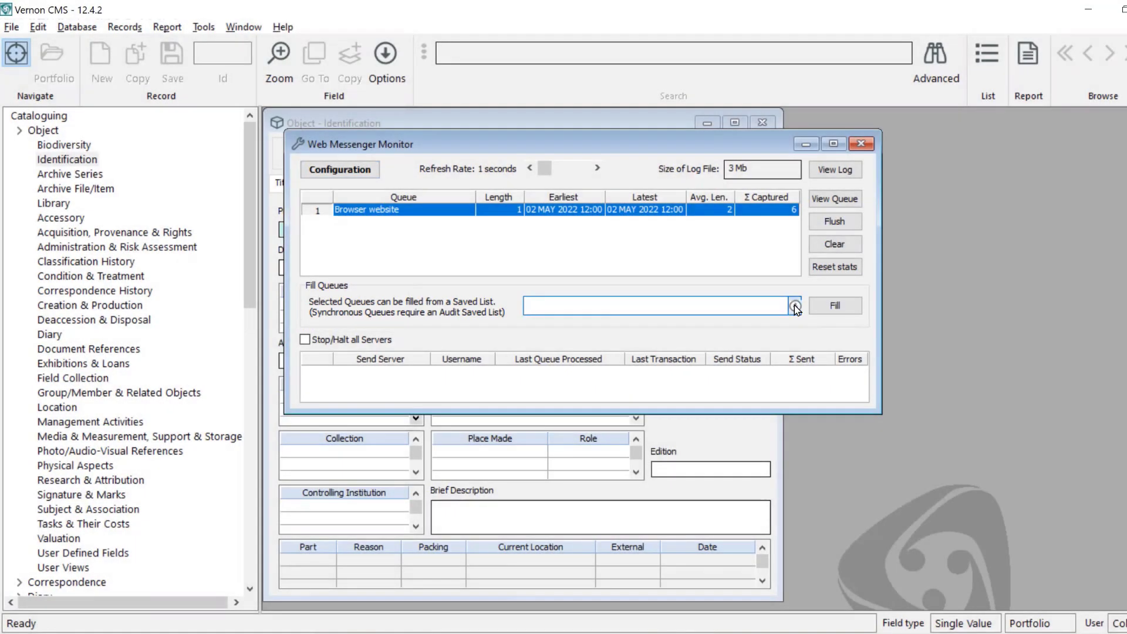
click(794, 304)
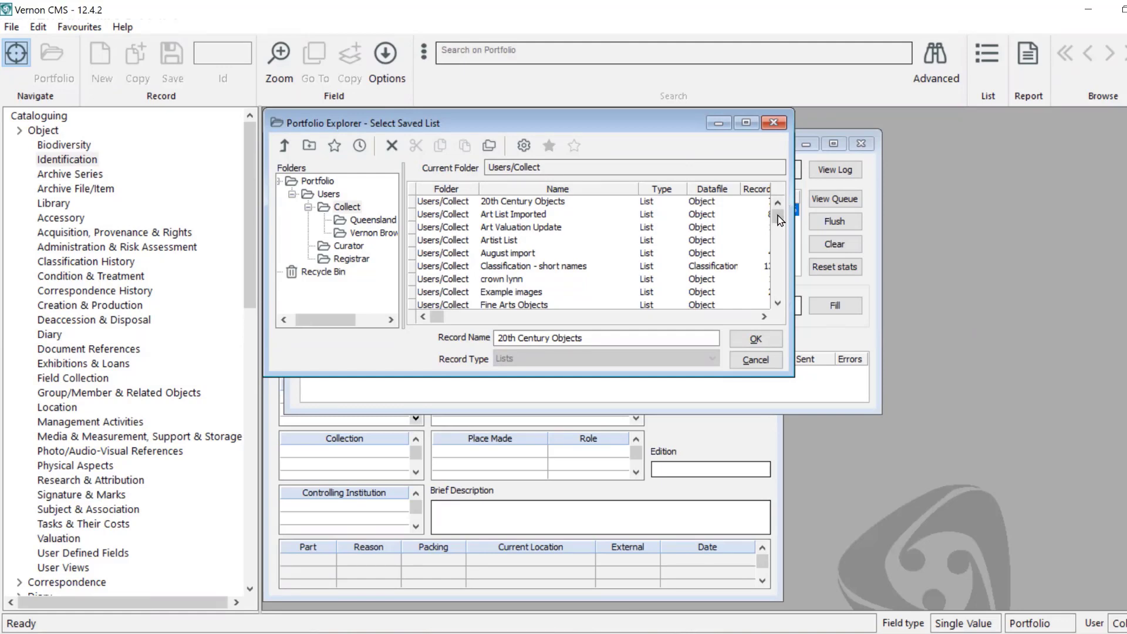
drag(780, 220, 778, 291)
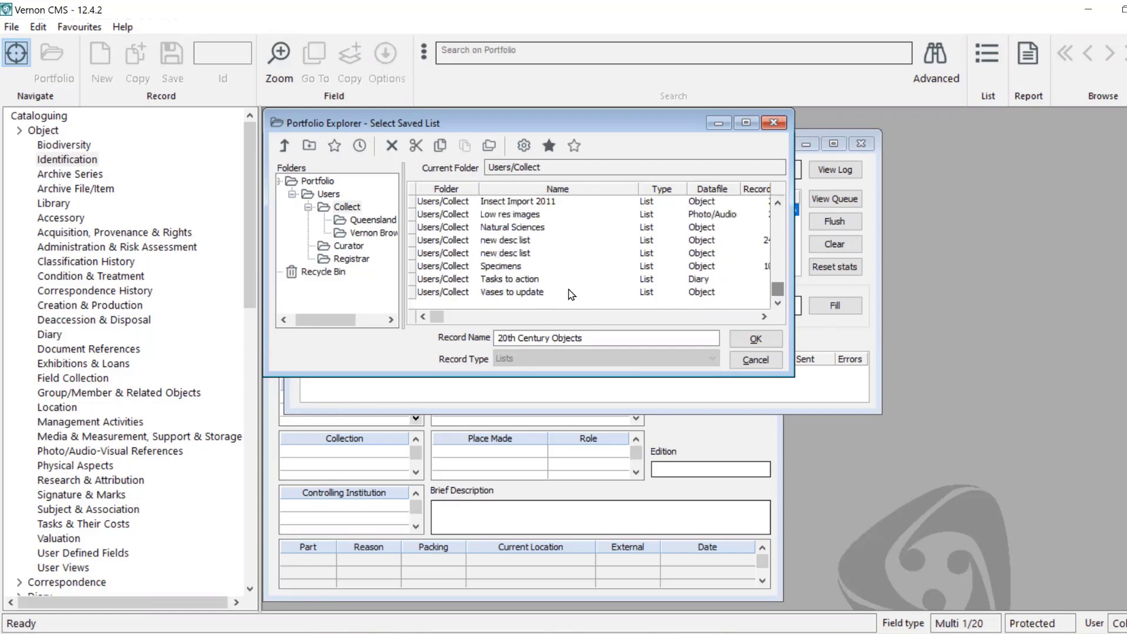
click(516, 293)
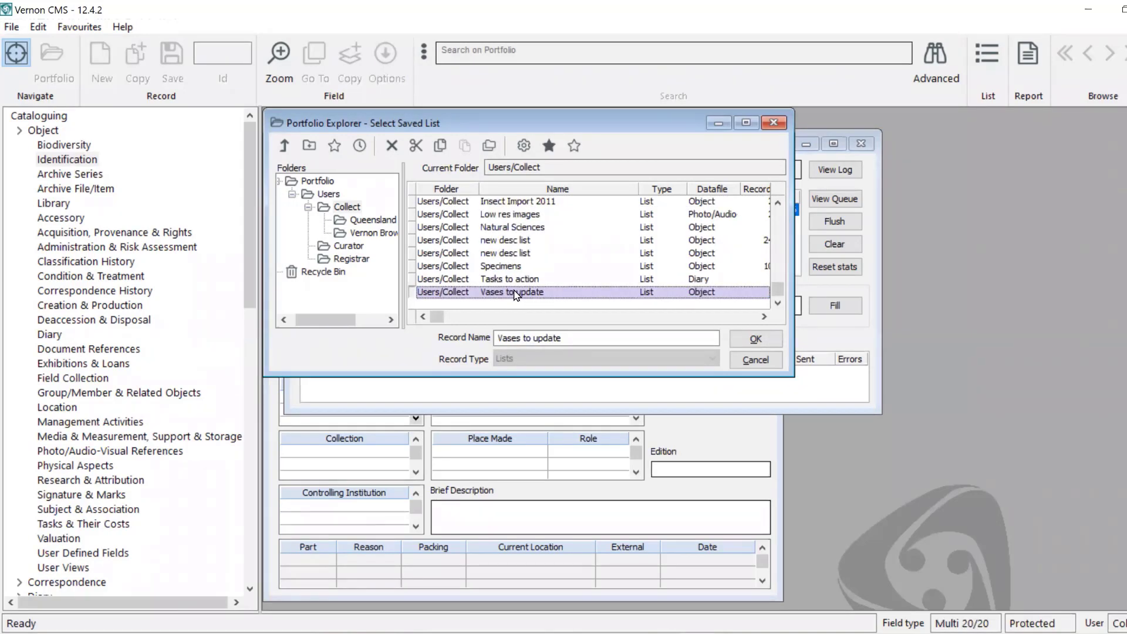
click(746, 341)
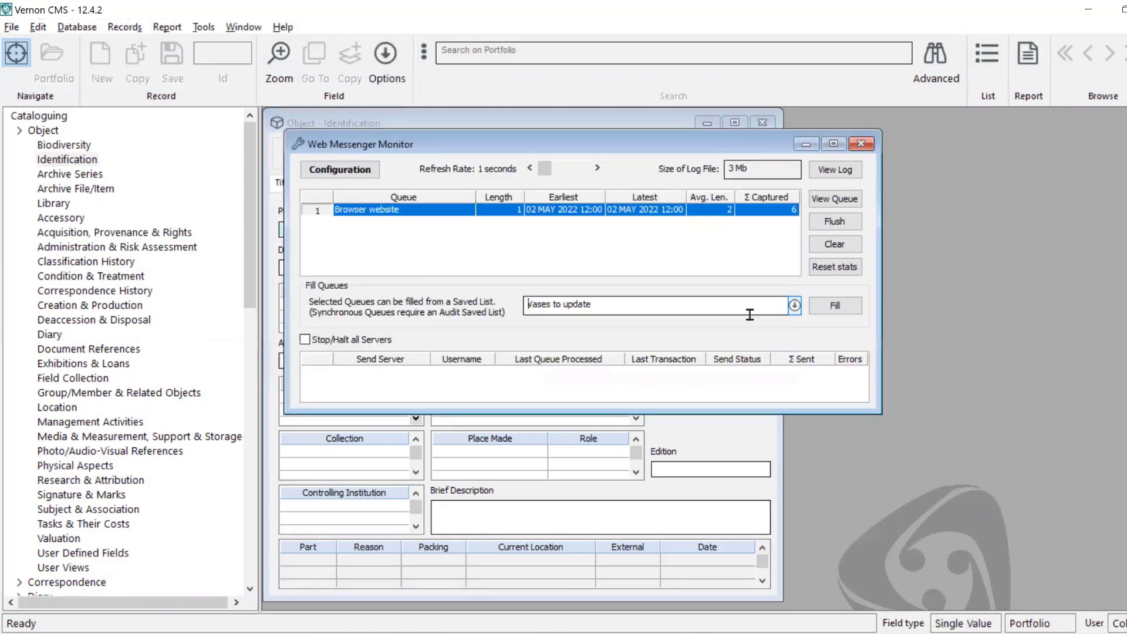
click(851, 308)
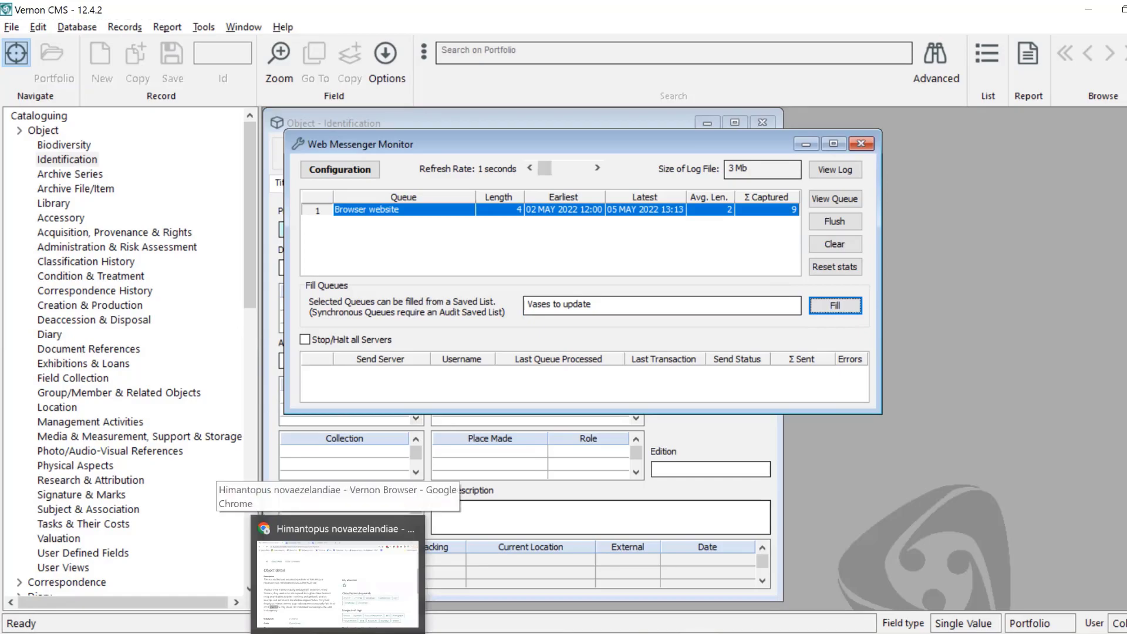
Switch to the Vernon Browser website, search the collection for "fan vase" and look through the results
click(338, 631)
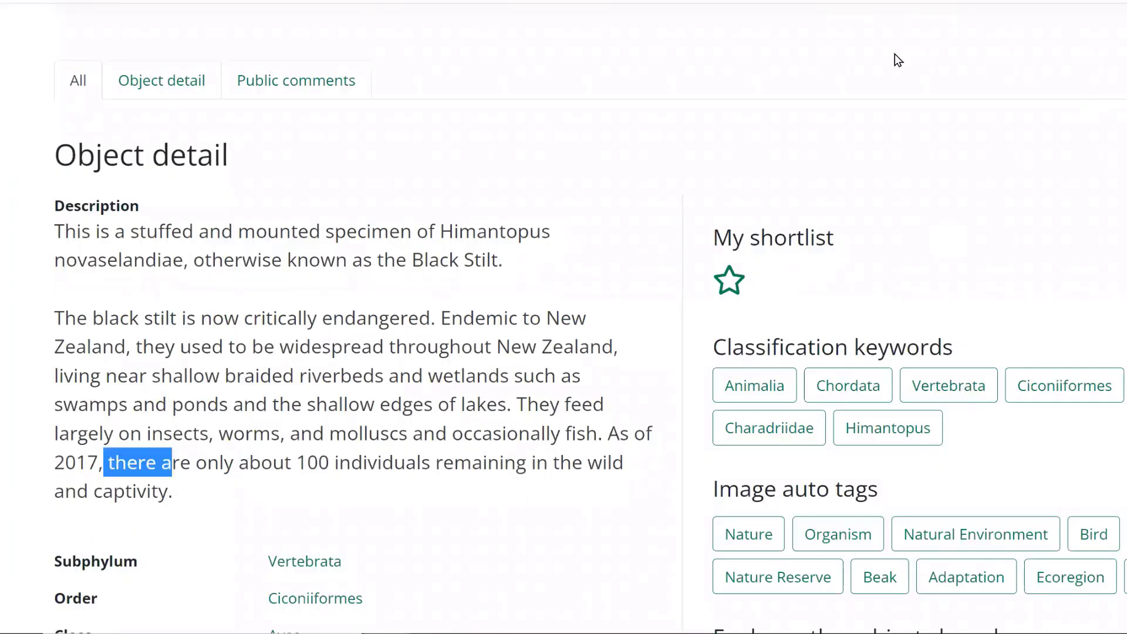
click(893, 54)
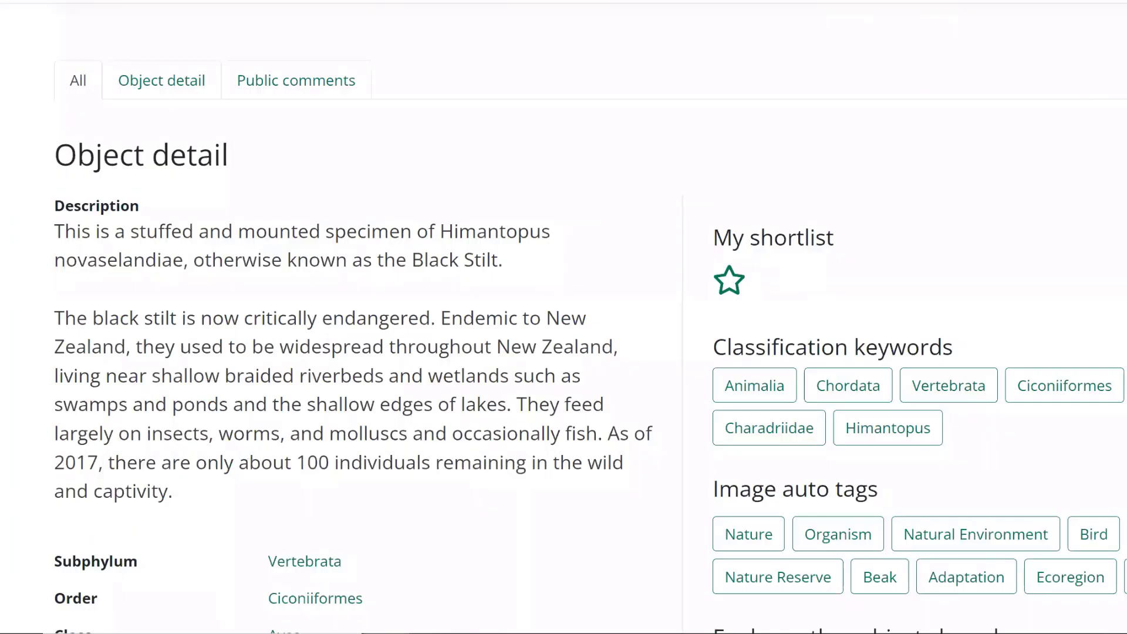
scroll(1075, 71, up, 5)
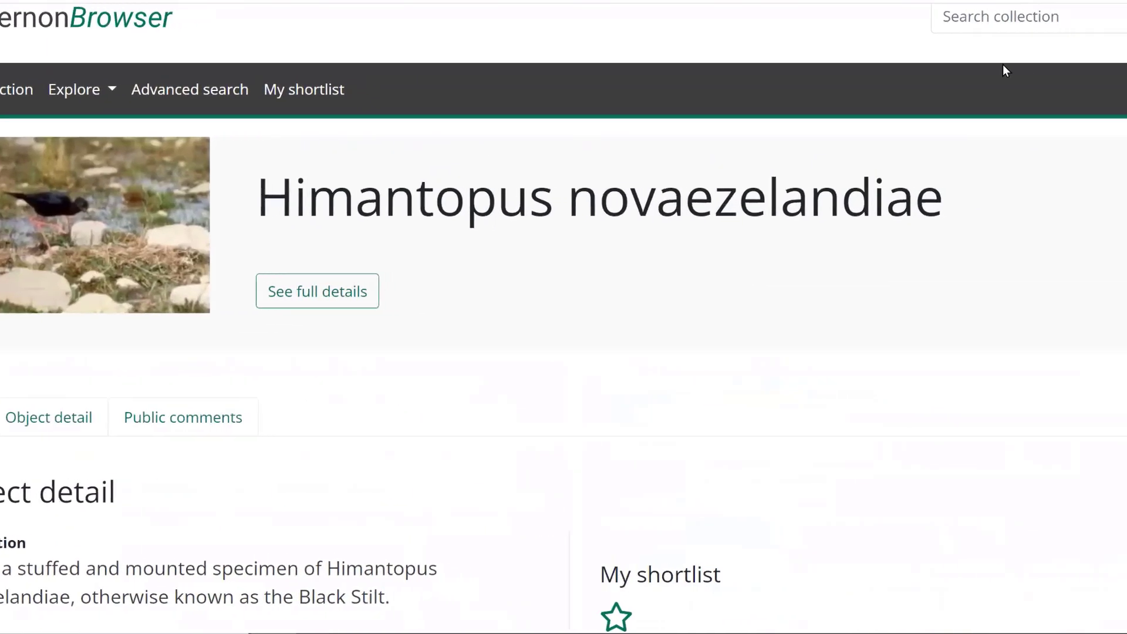
click(959, 13)
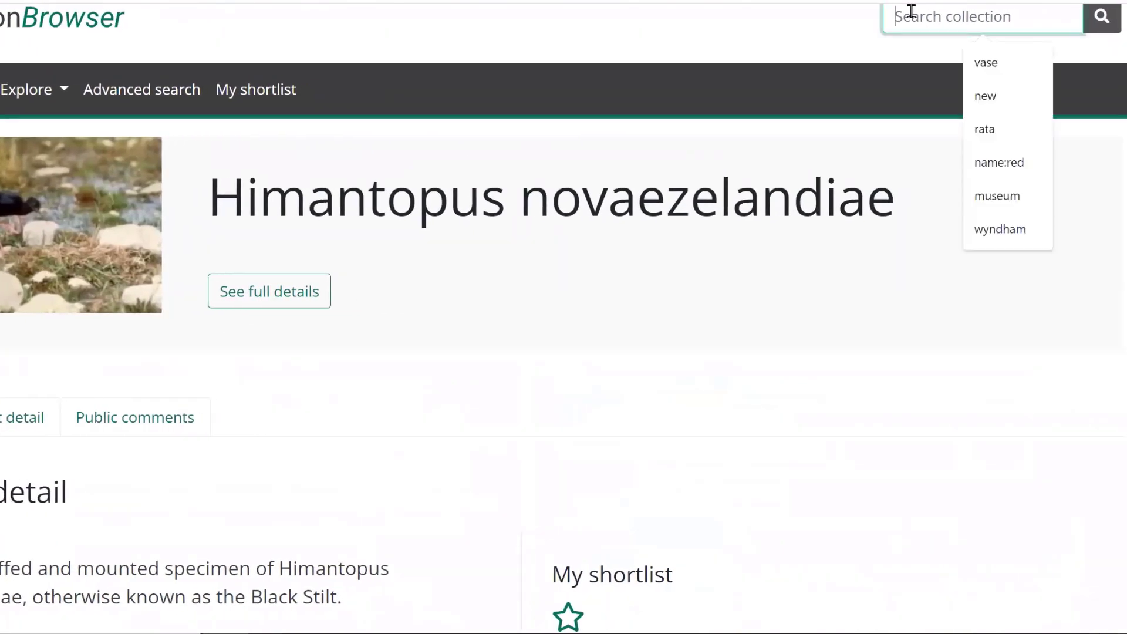
text(fan vase)
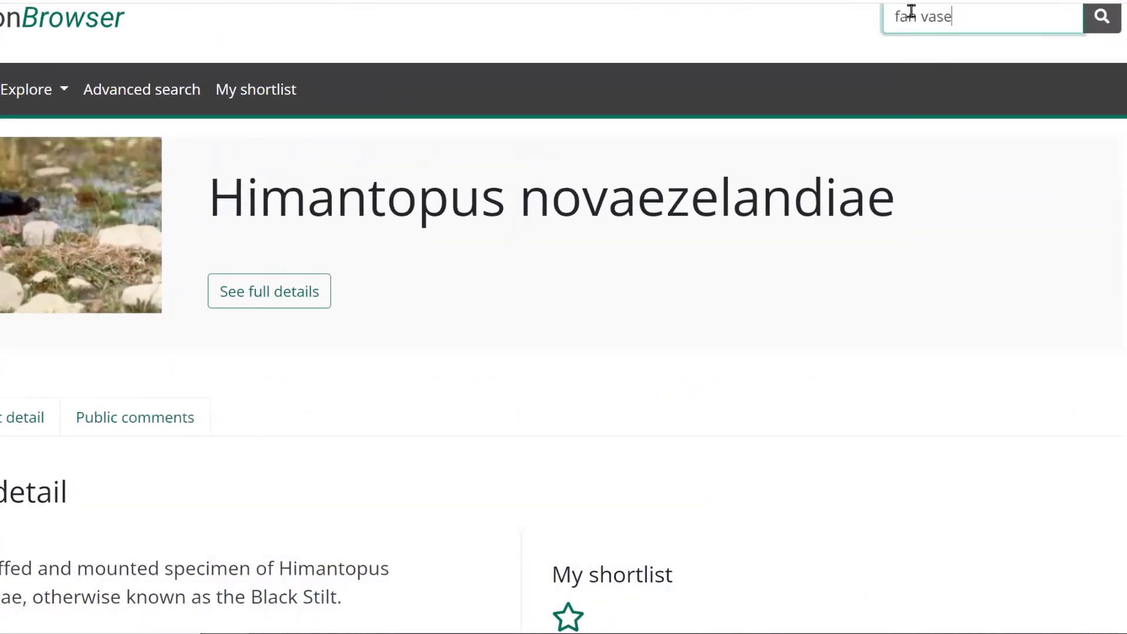
key(Return)
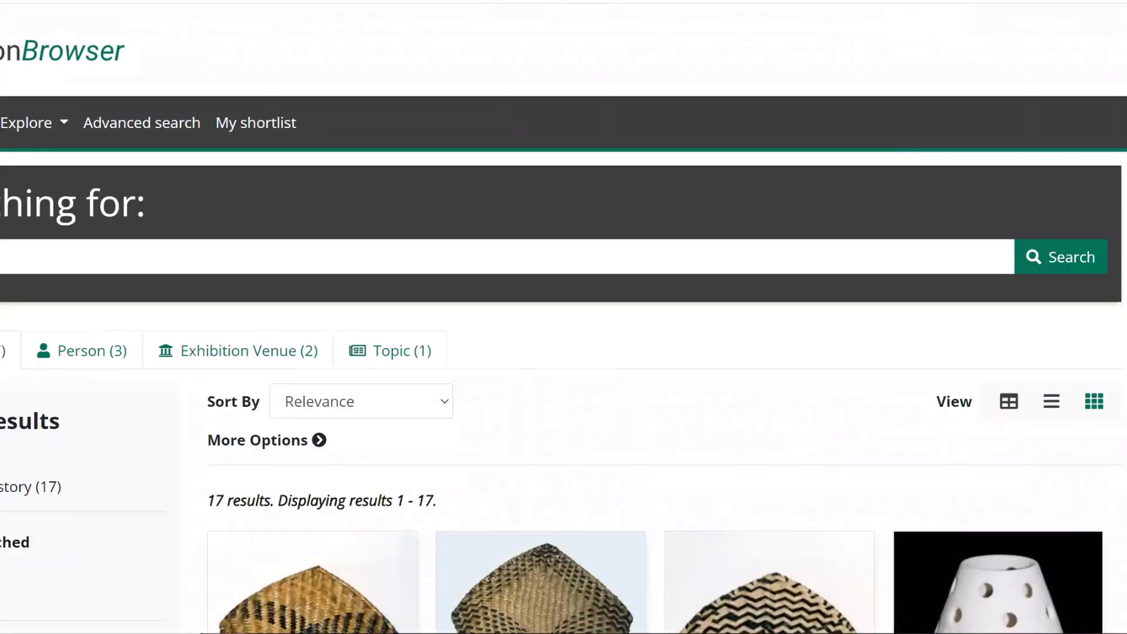
scroll(564, 352, down, 5)
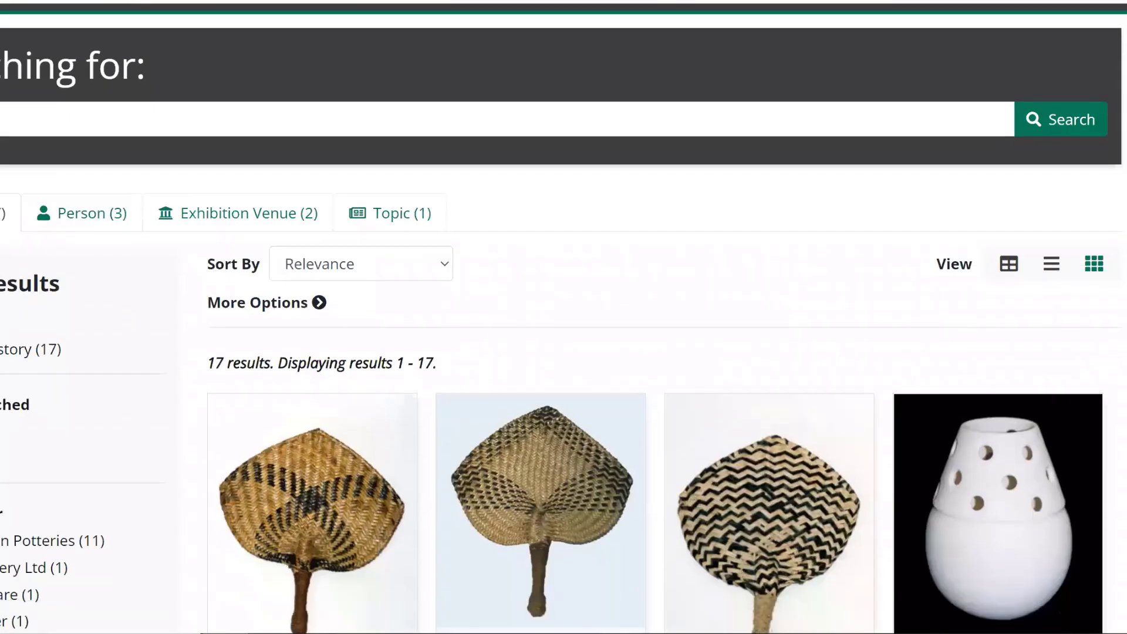
scroll(564, 353, down, 10)
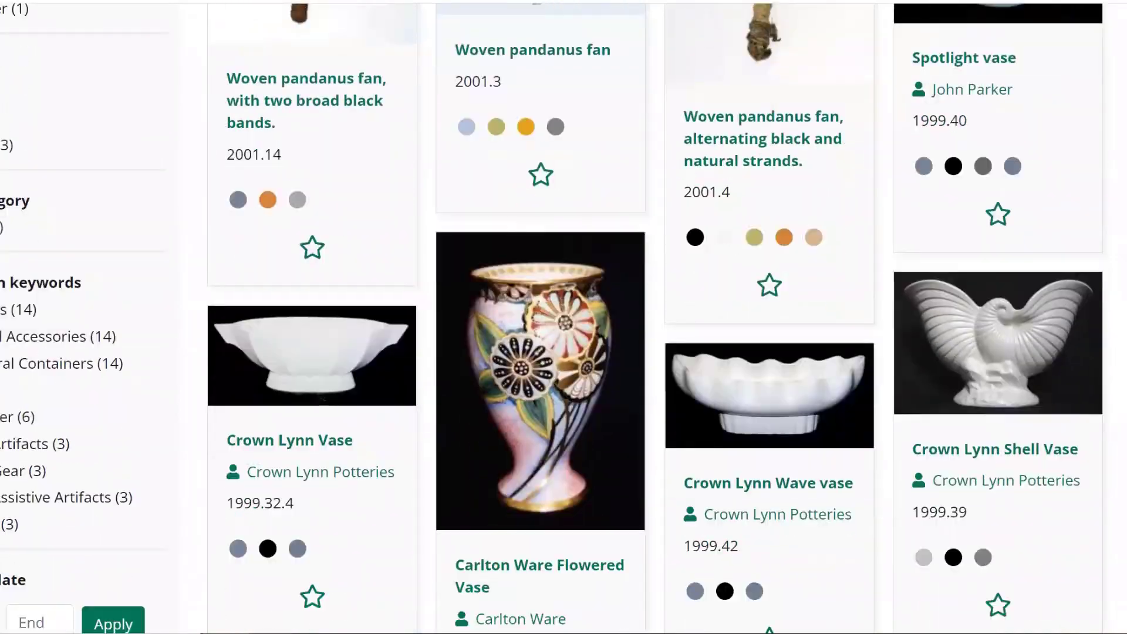
scroll(564, 353, down, 12)
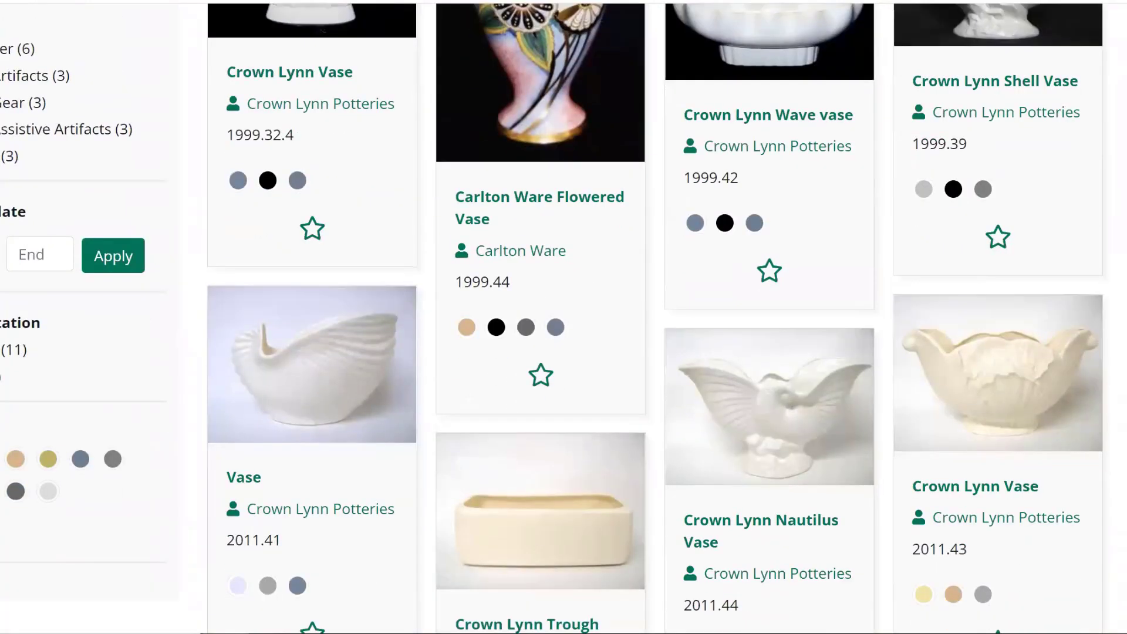
scroll(564, 352, down, 6)
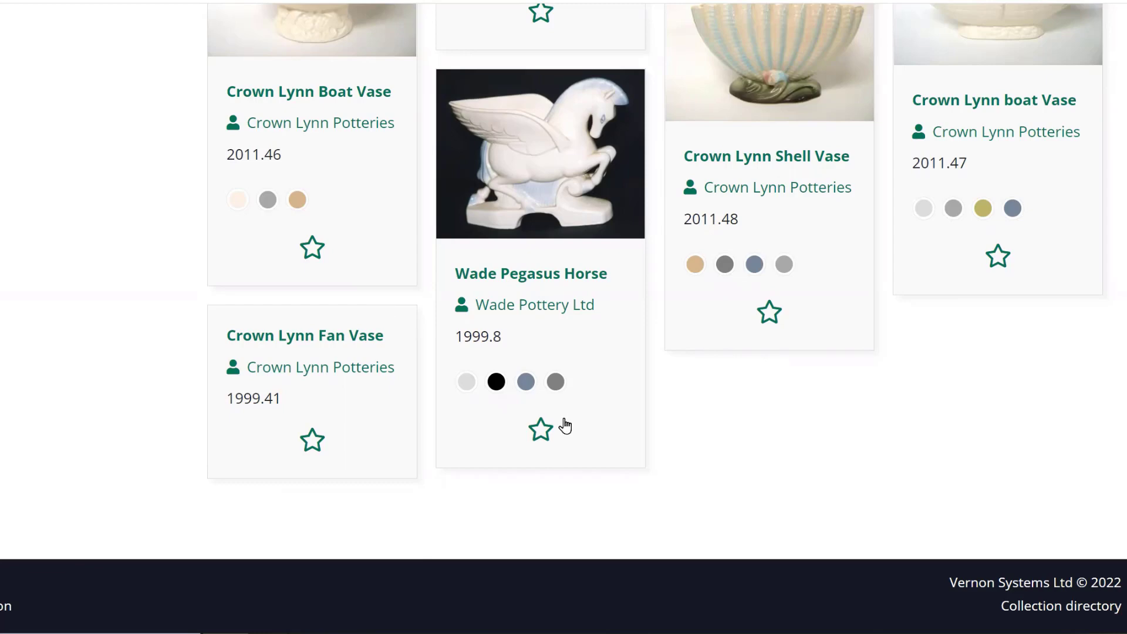
Return to Vernon CMS and flush the Browser website queue in the Web Messenger Monitor
mouse_move(643, 633)
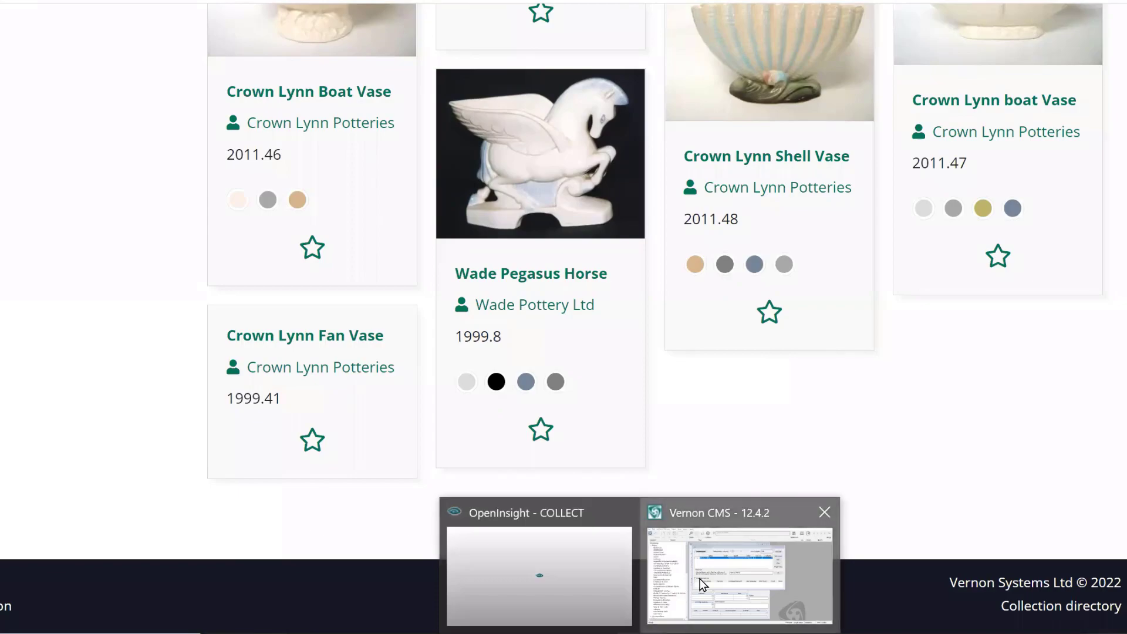
click(699, 578)
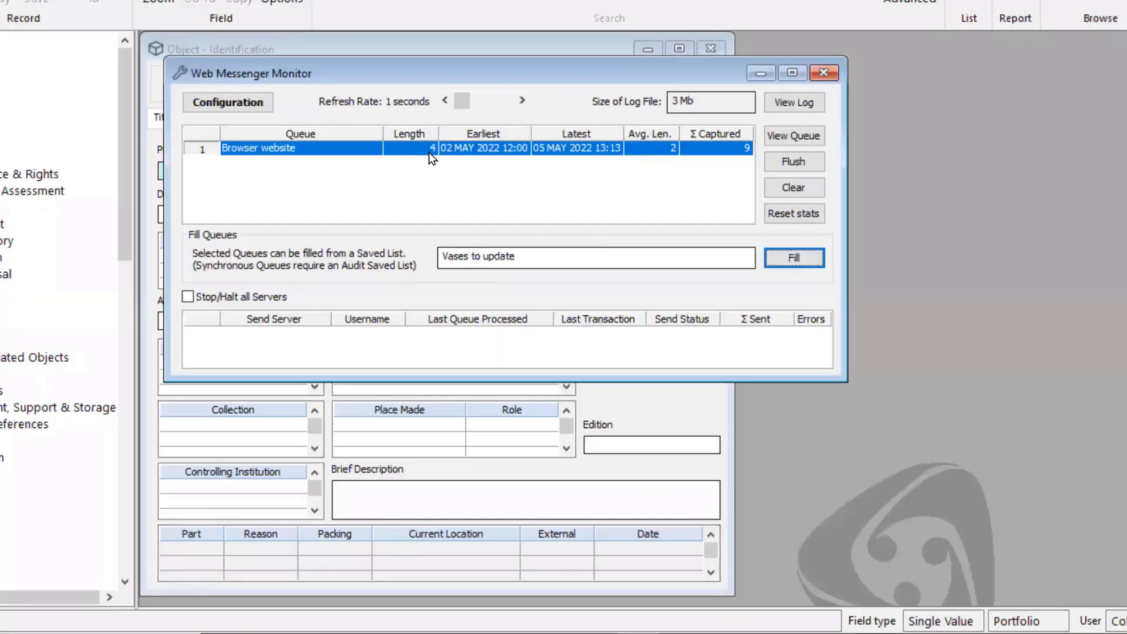
click(816, 163)
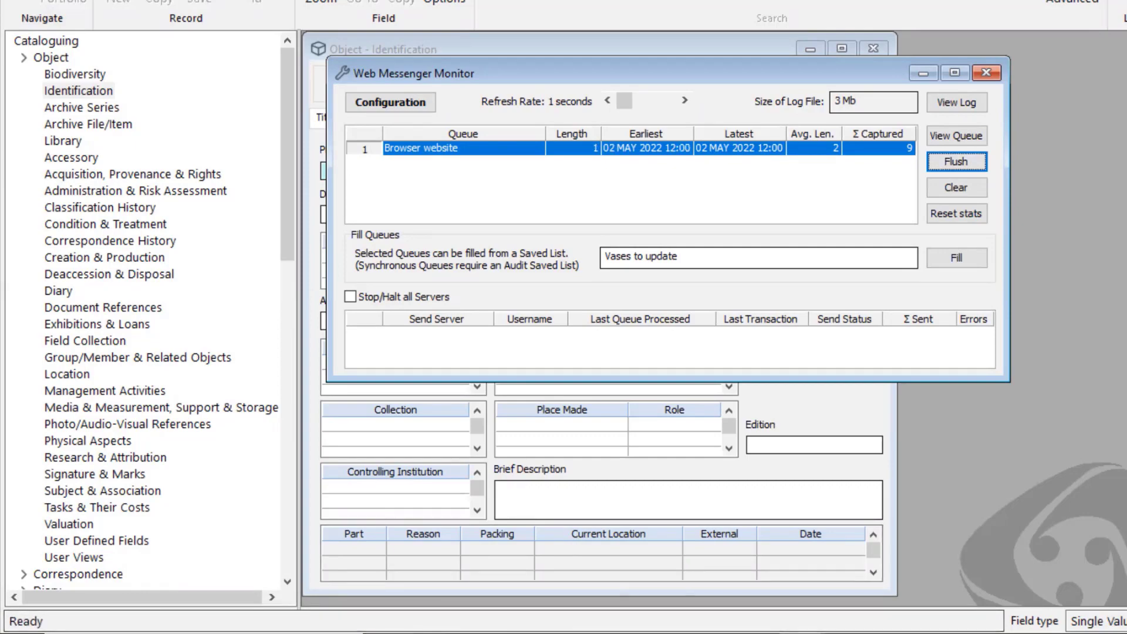
Switch to the Vernon Browser website, view the Crown Lynn Fan Vase page and return to Vernon CMS
click(389, 633)
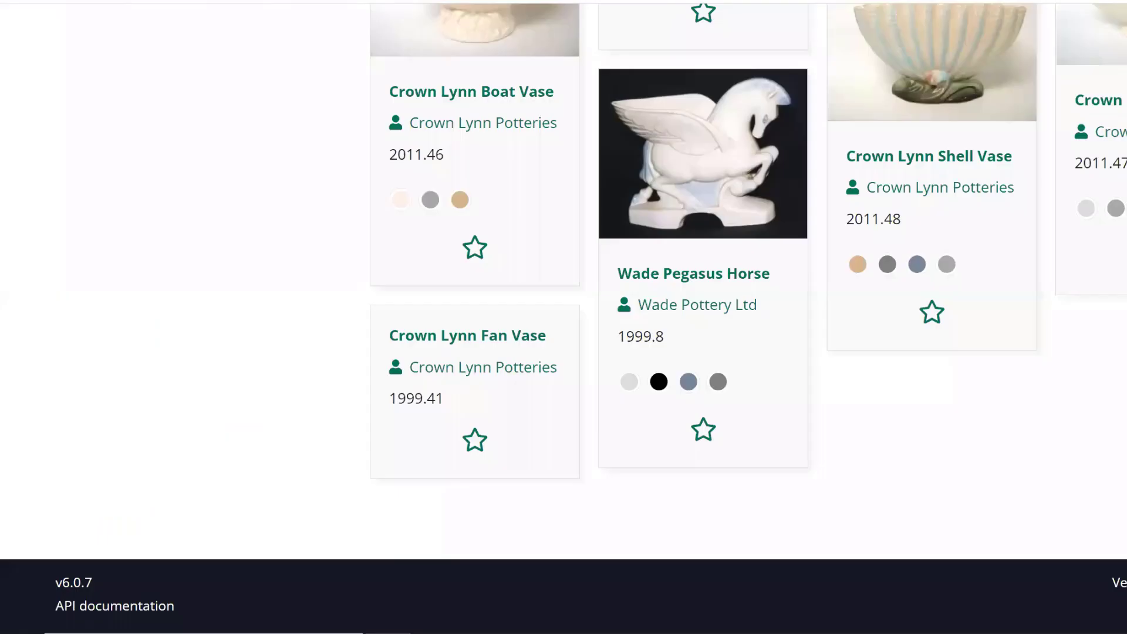
click(501, 339)
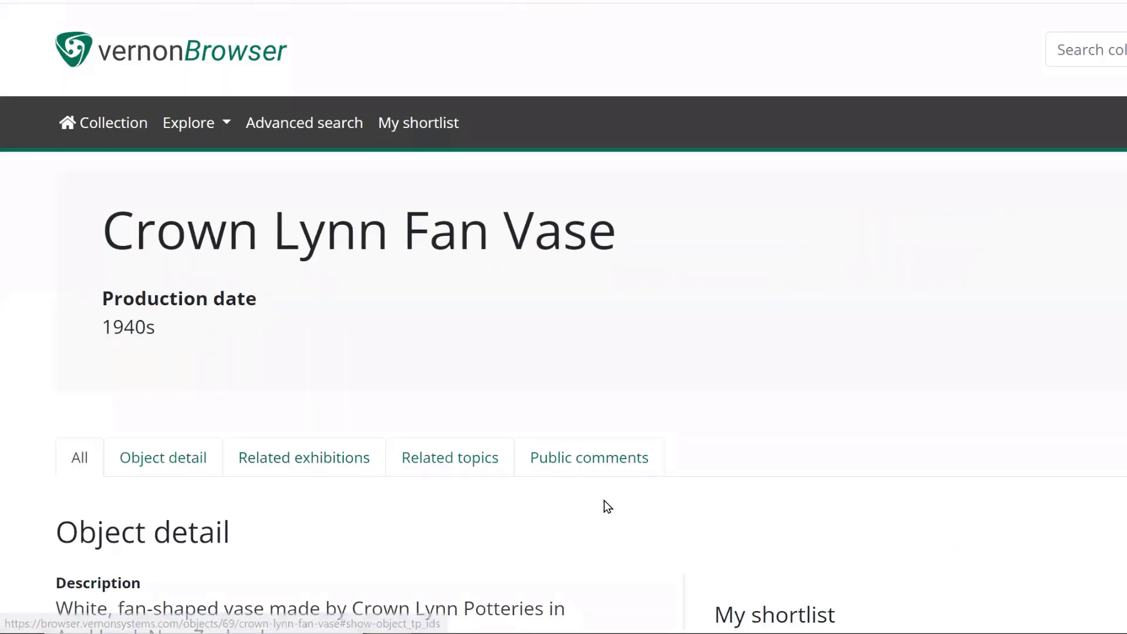
mouse_move(802, 633)
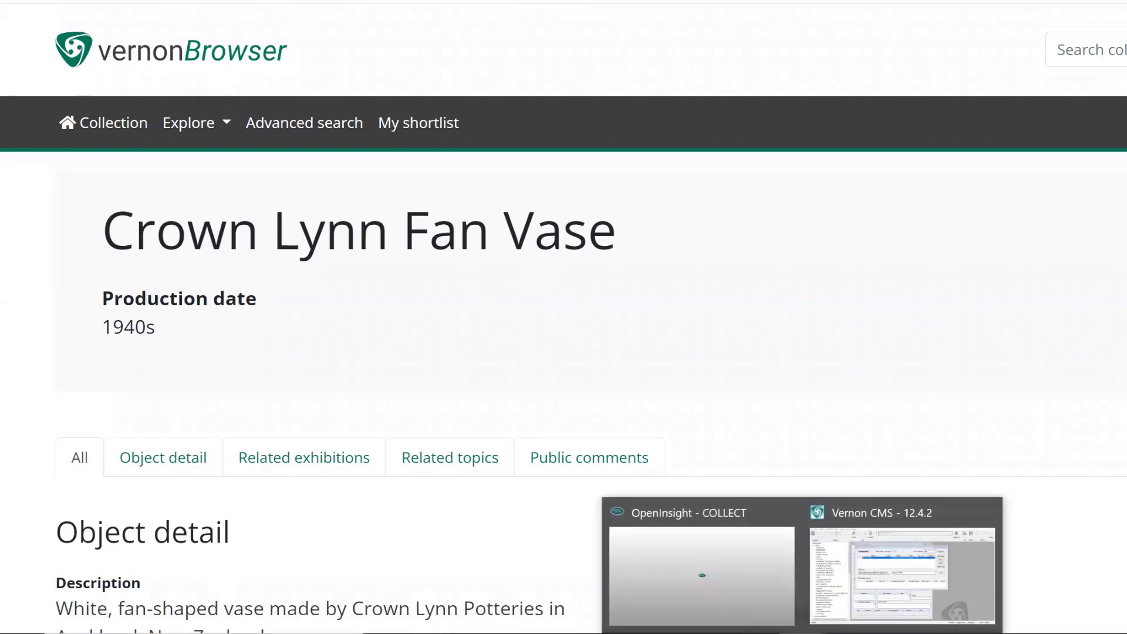
click(850, 593)
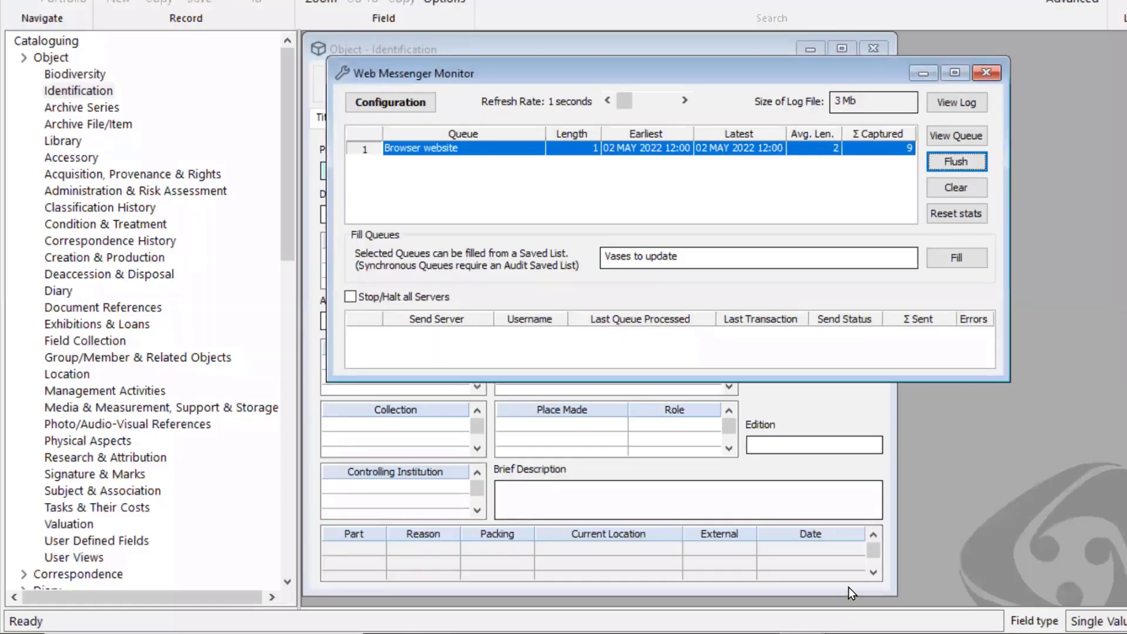
Bring the Object Identification window forward and retrieve the object record by searching for "fan vase"
click(814, 418)
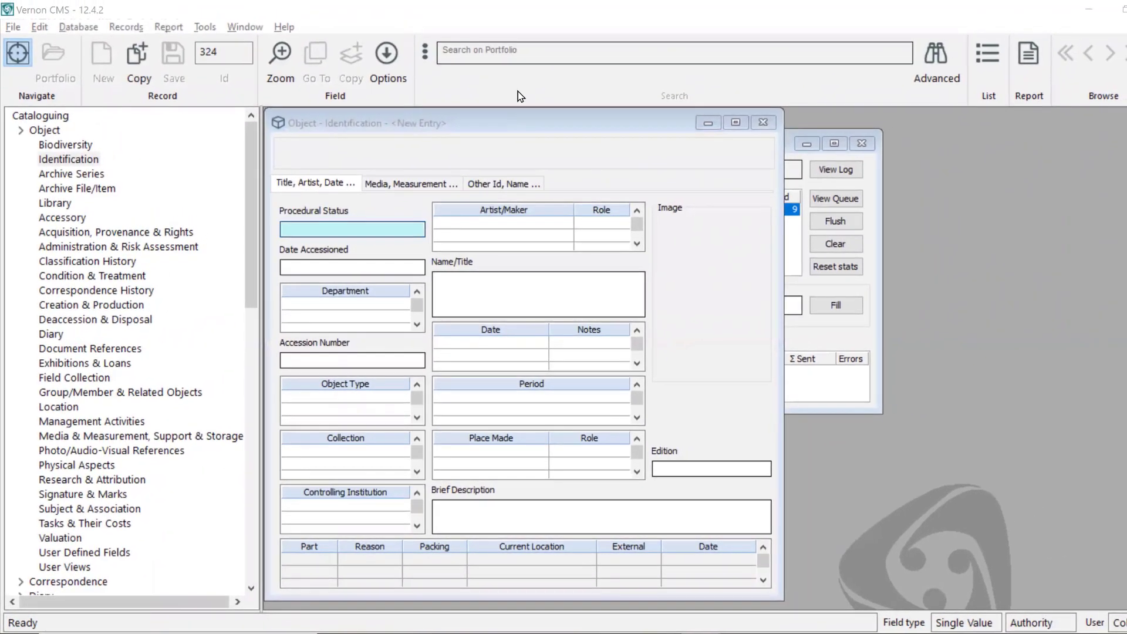
click(518, 91)
click(517, 53)
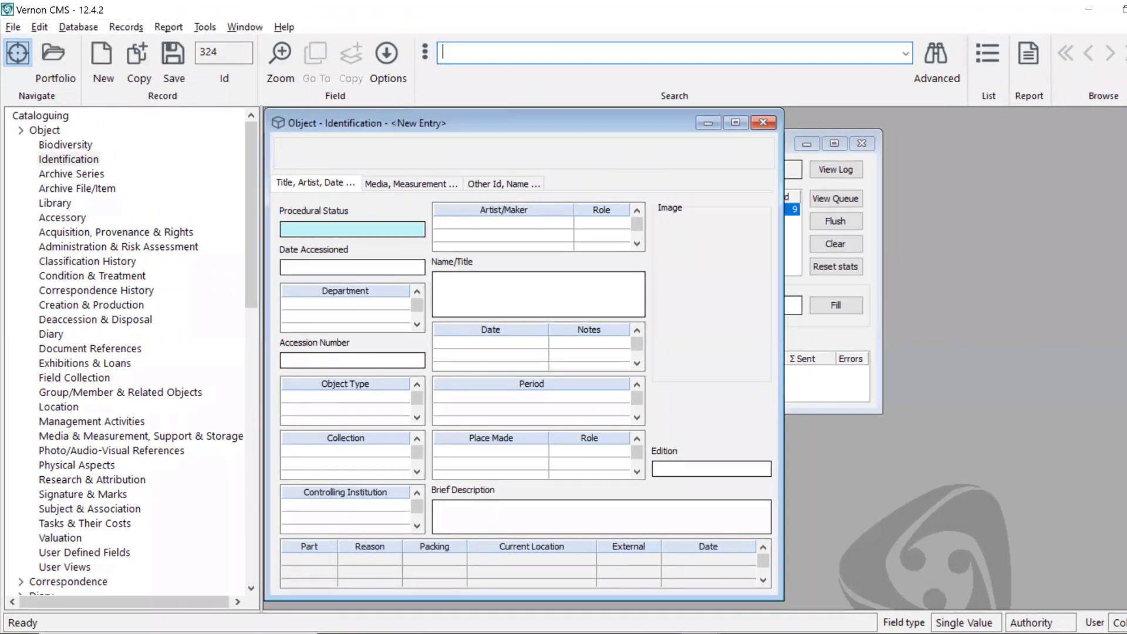
text(fan vase)
key(Return)
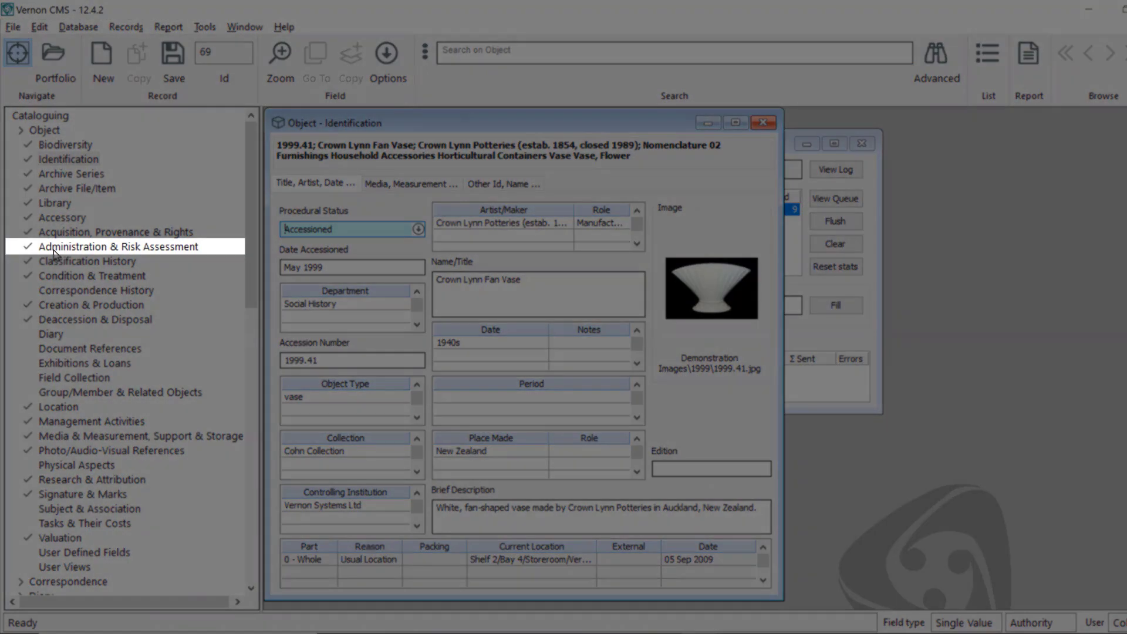
Check the published collection in the vase's Administration & Risk Assessment record and close that window
double_click(53, 247)
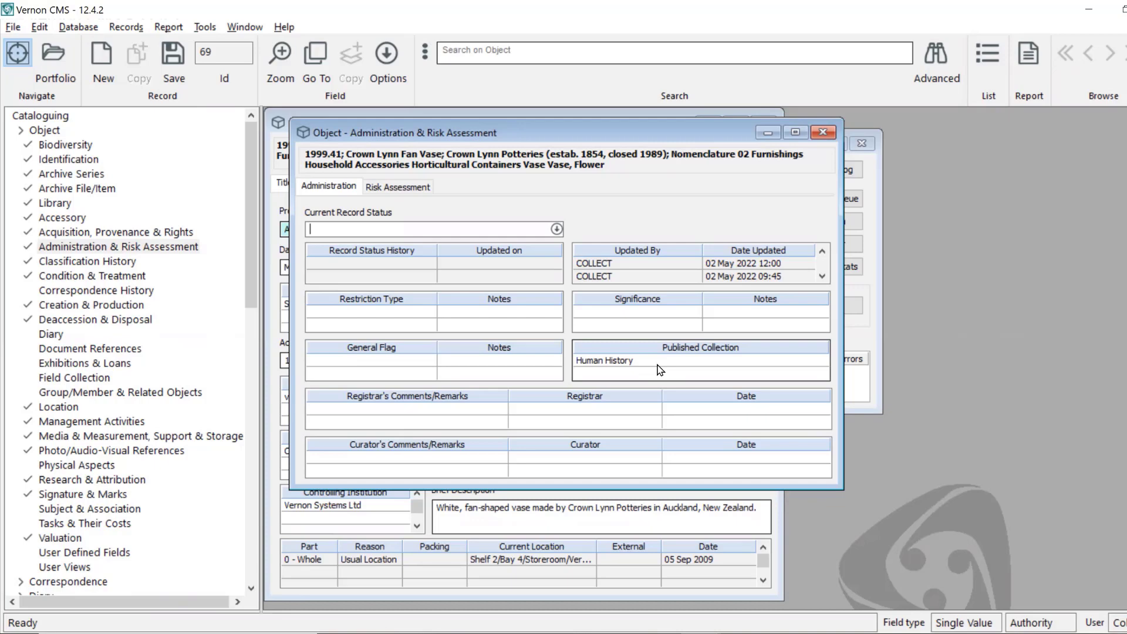
click(815, 137)
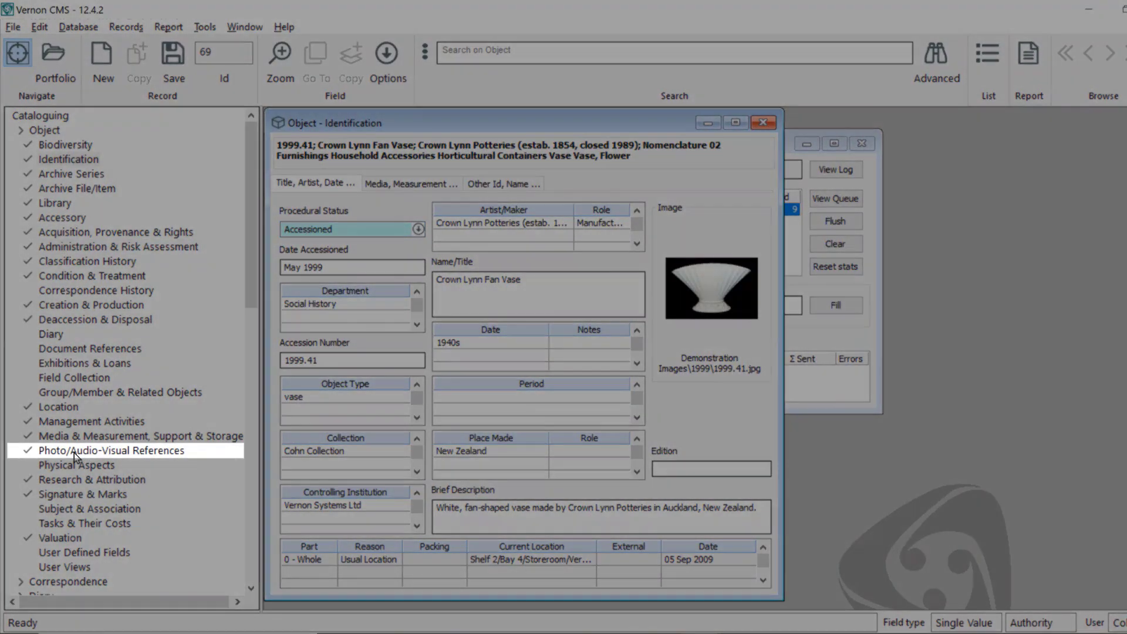
Open image record 1999.41.jpg from the vase's Photo/Audio-Visual References, set its Publication Status to Full public access and save it
click(93, 451)
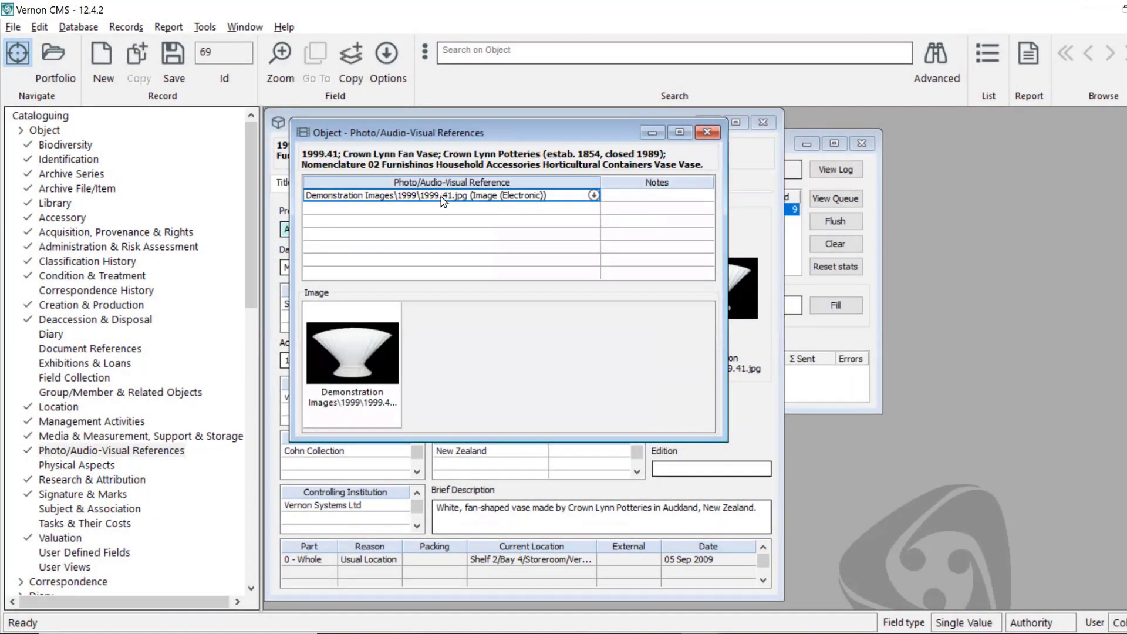
double_click(442, 198)
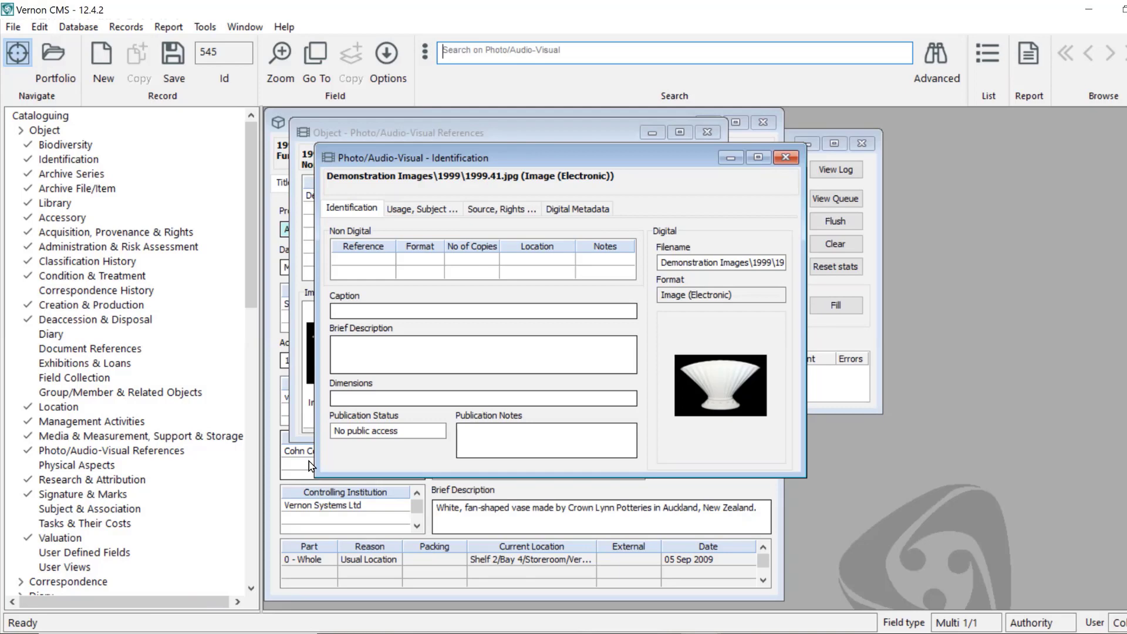
click(409, 430)
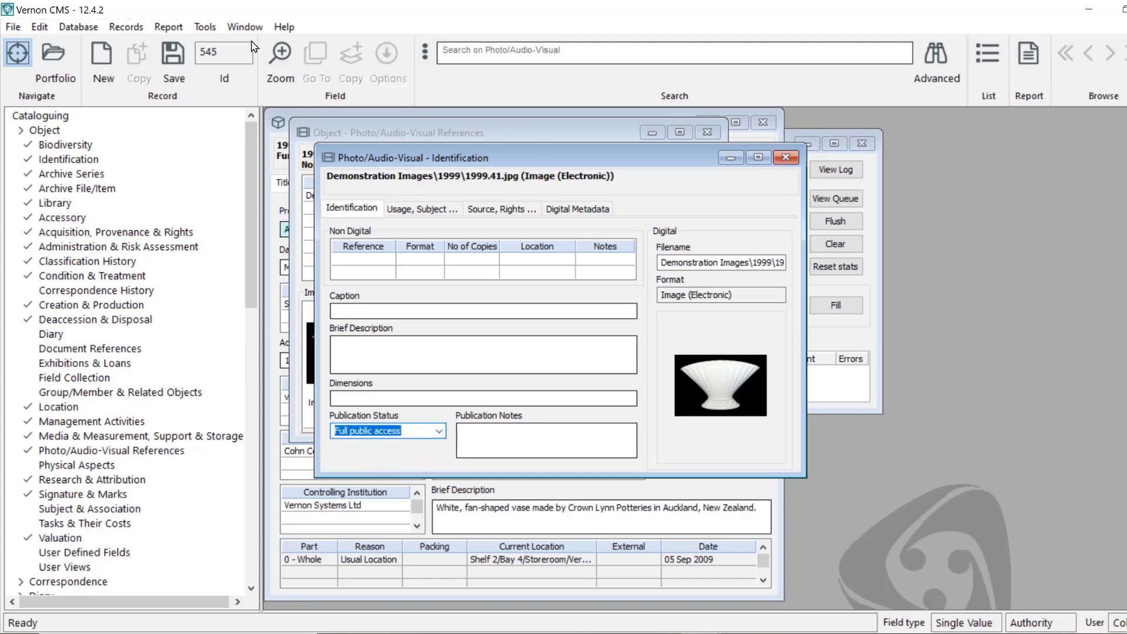
click(171, 53)
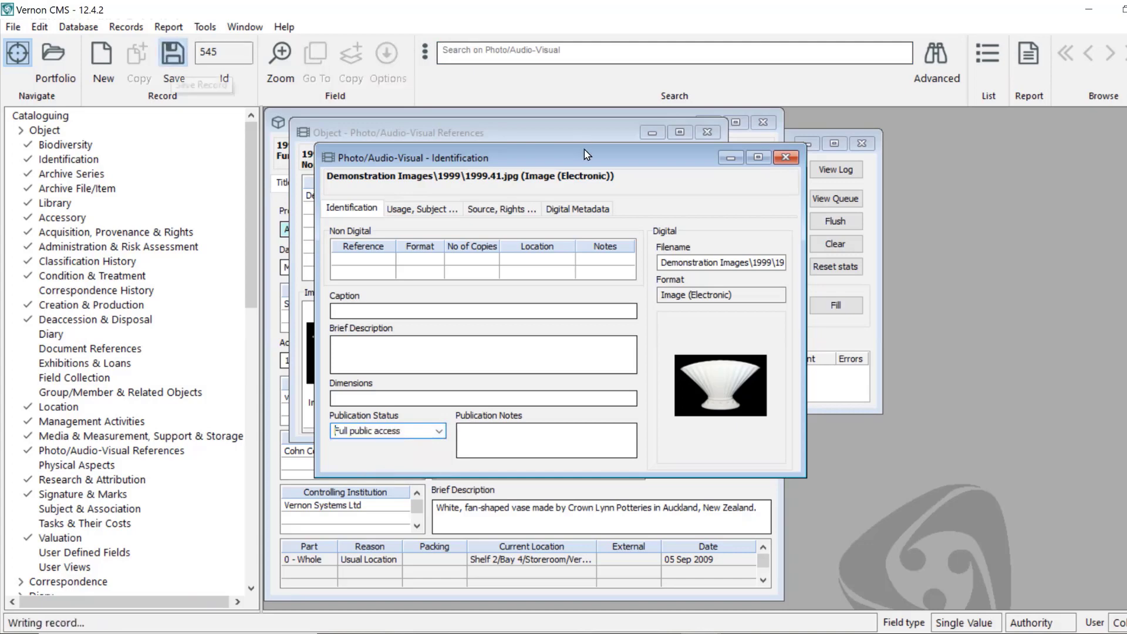
Close the image record, return to Web Messenger Monitor, and fill the Browser website queue from the Vases to update saved list and flush it
click(793, 160)
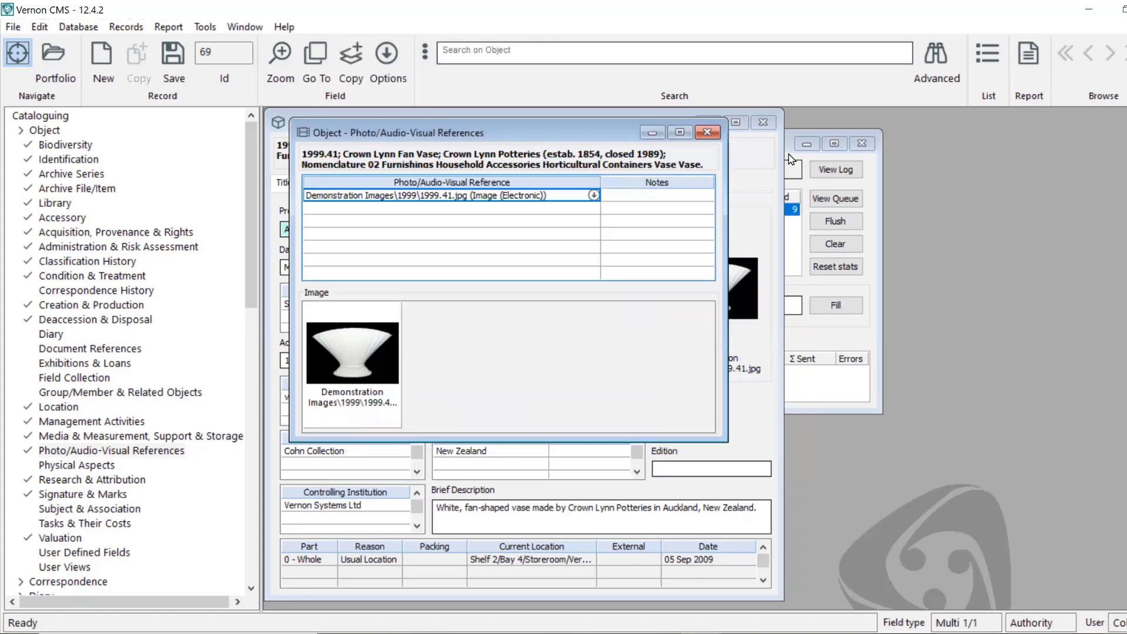
click(792, 159)
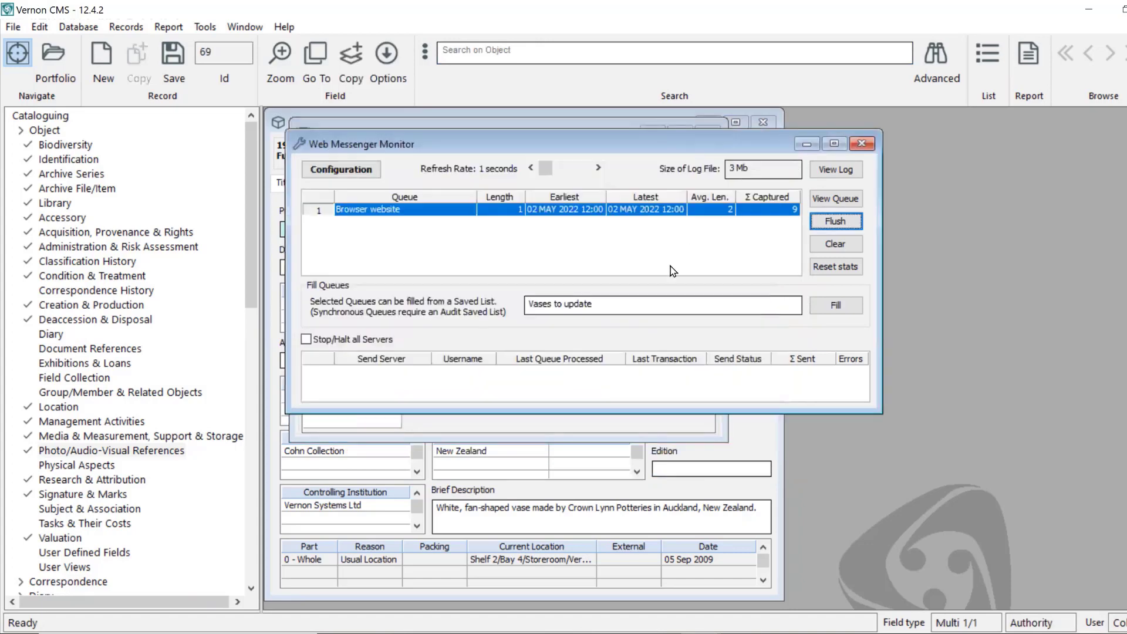
click(836, 305)
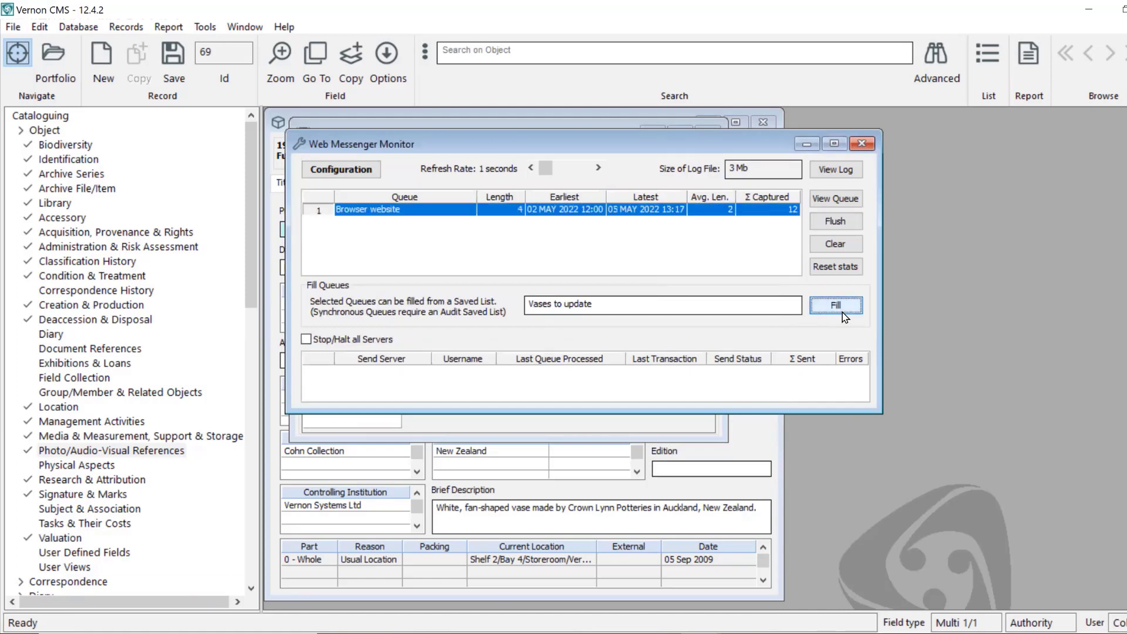
click(831, 217)
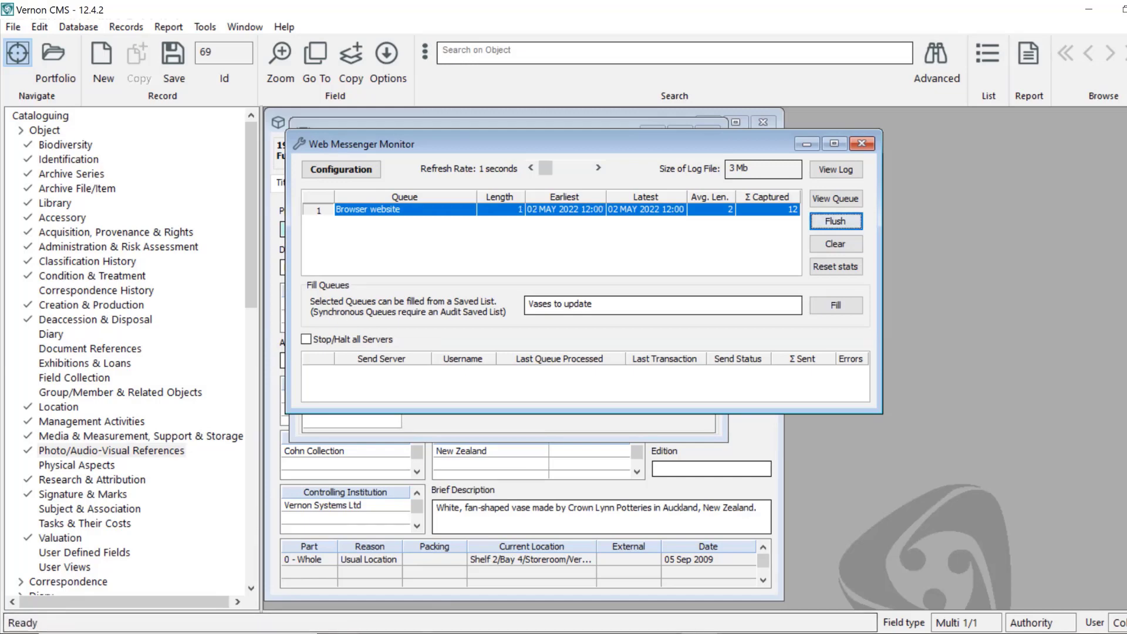
Check the Crown Lynn Fan Vase page on the Vernon Browser website for its image and return to Vernon CMS
mouse_move(338, 633)
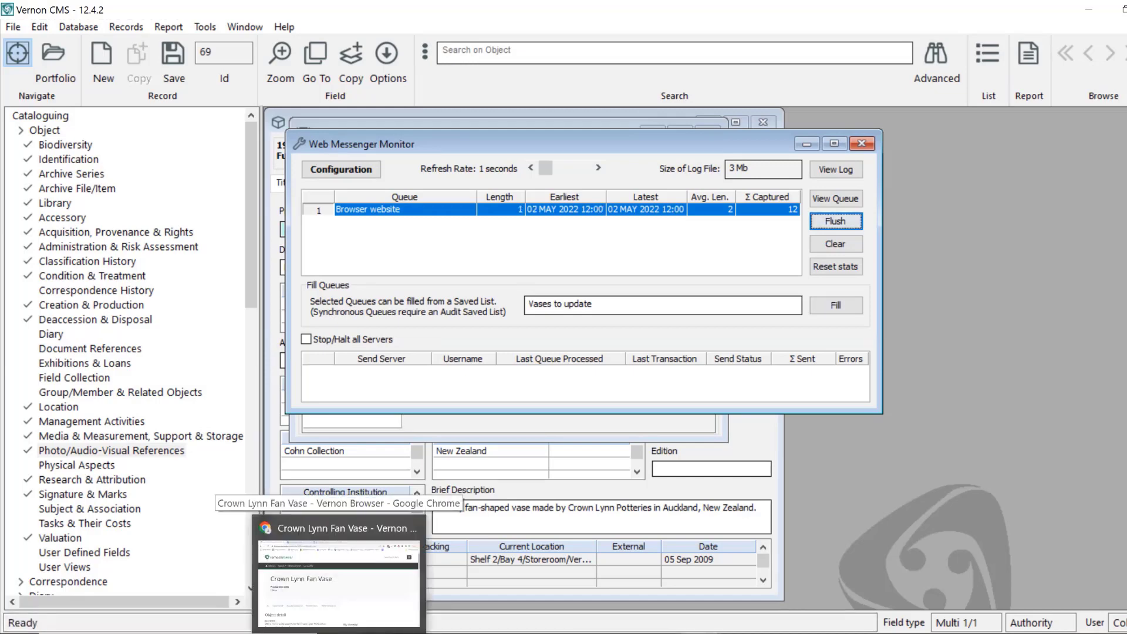
click(339, 584)
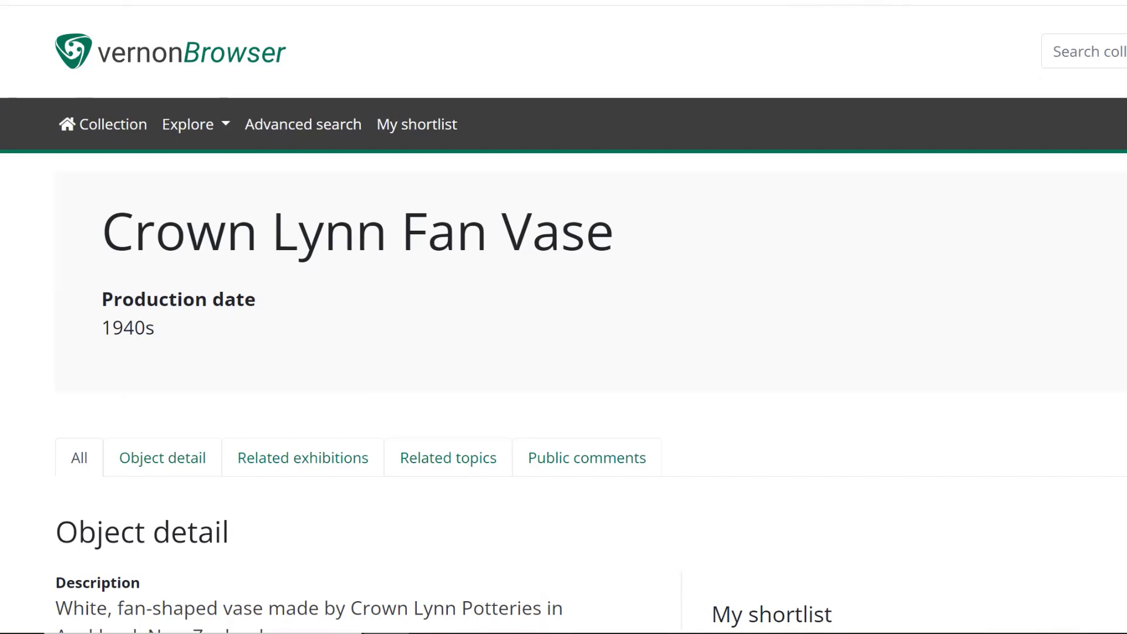
mouse_move(800, 633)
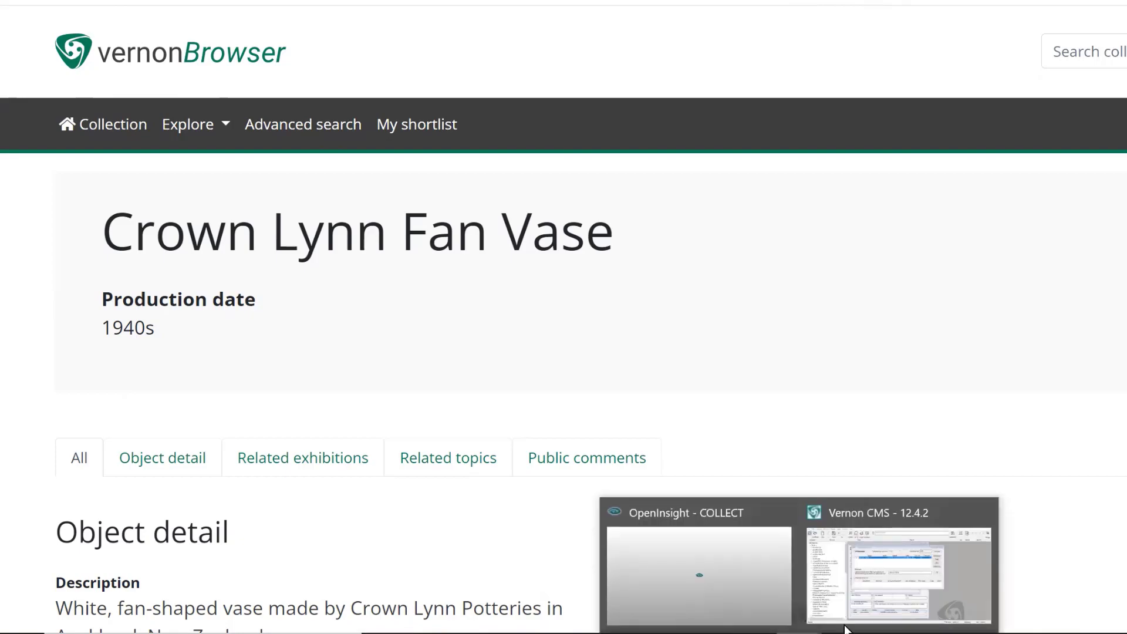
click(855, 615)
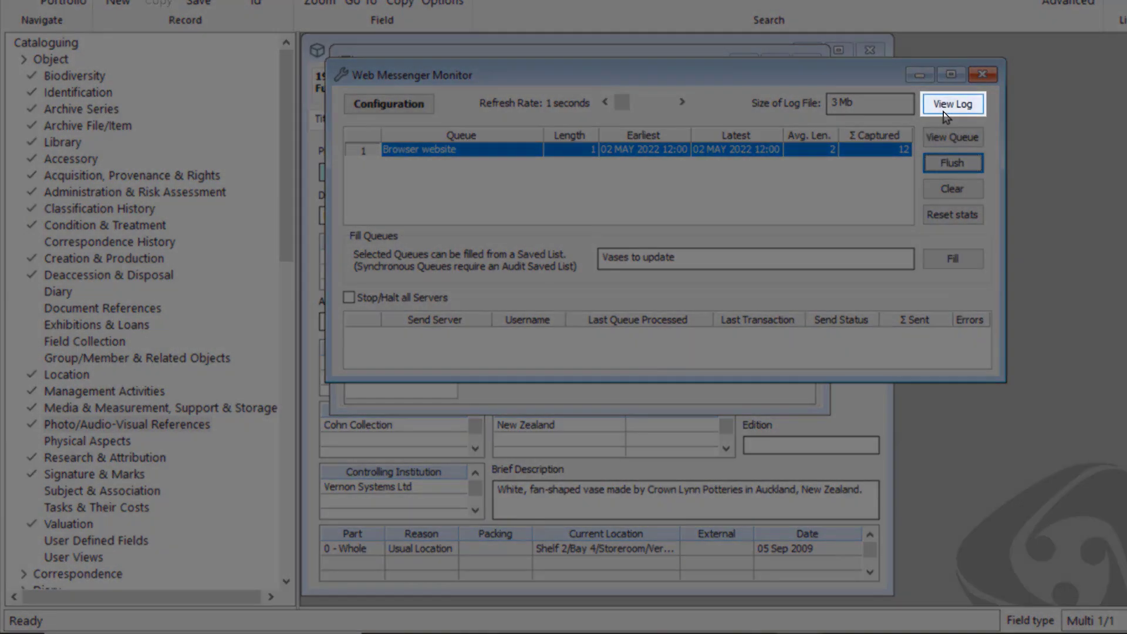
Examine the Web Messenger log and the BROWSER listener's configuration, including its log level, closing each window without changes
click(947, 106)
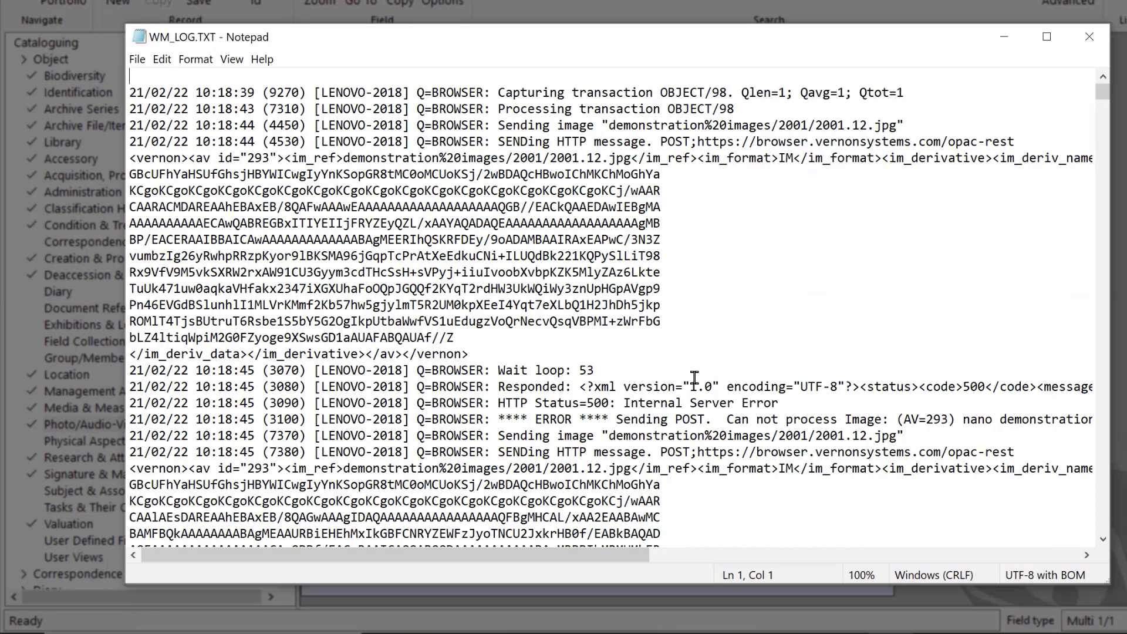
click(1091, 37)
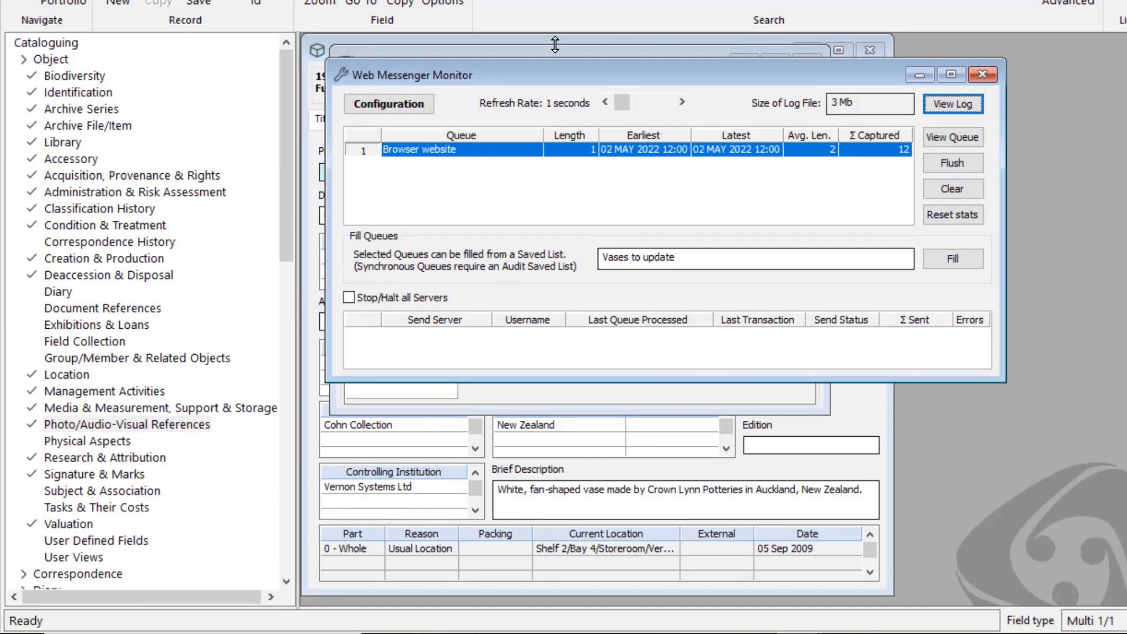
click(382, 109)
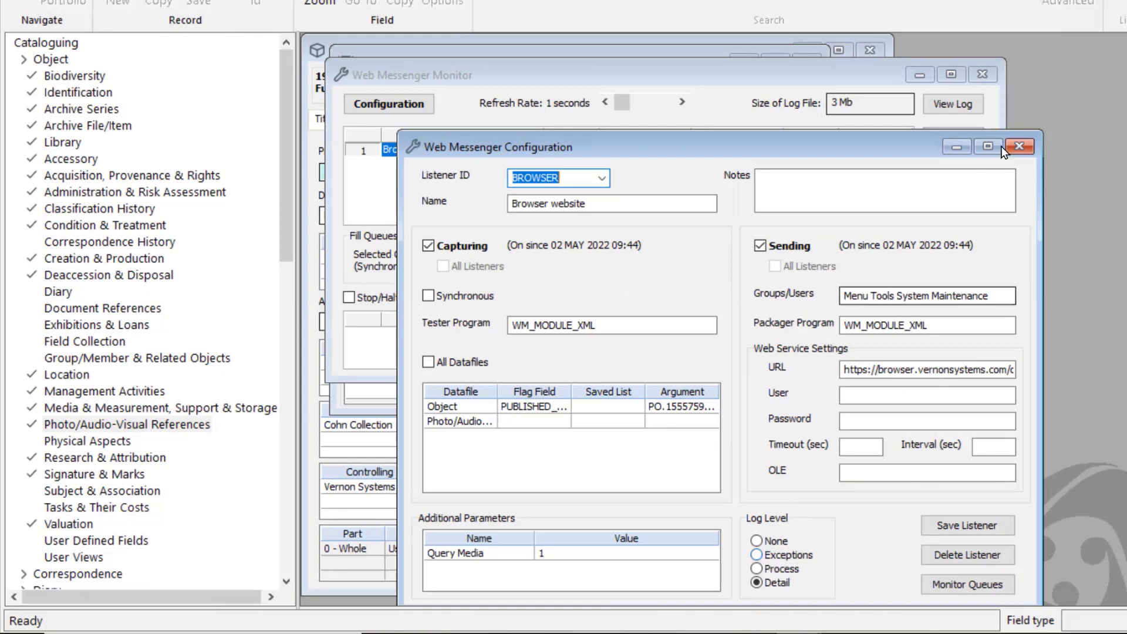
click(1022, 147)
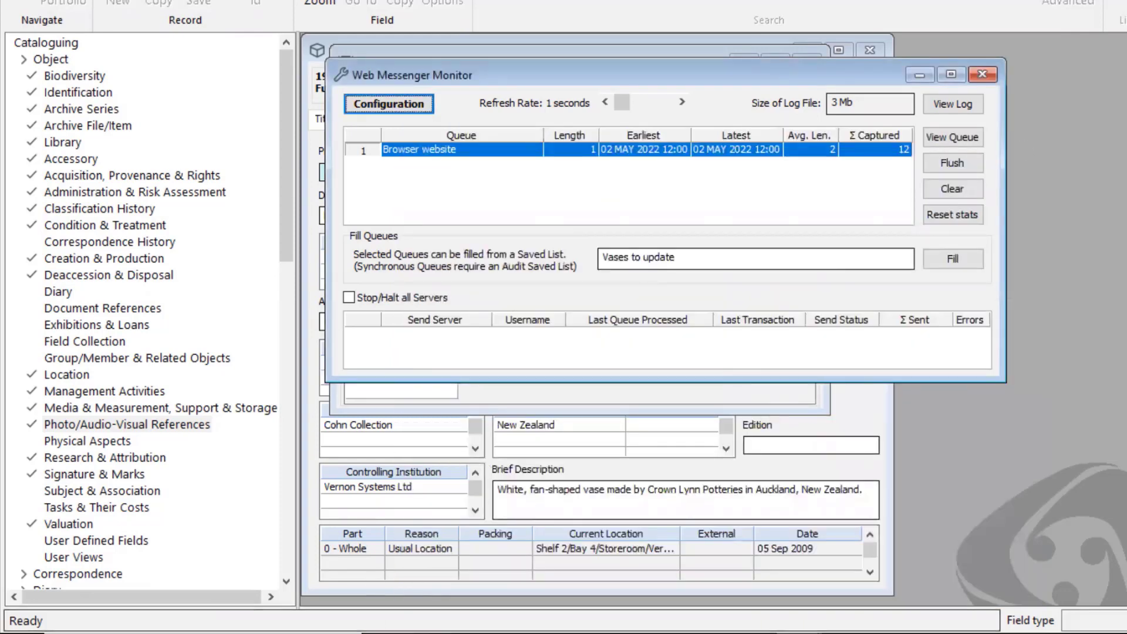
Switch to Vernon Browser to view the Crown Lynn Fan Vase page again, and go back to Web Messenger Monitor in Vernon CMS
click(386, 633)
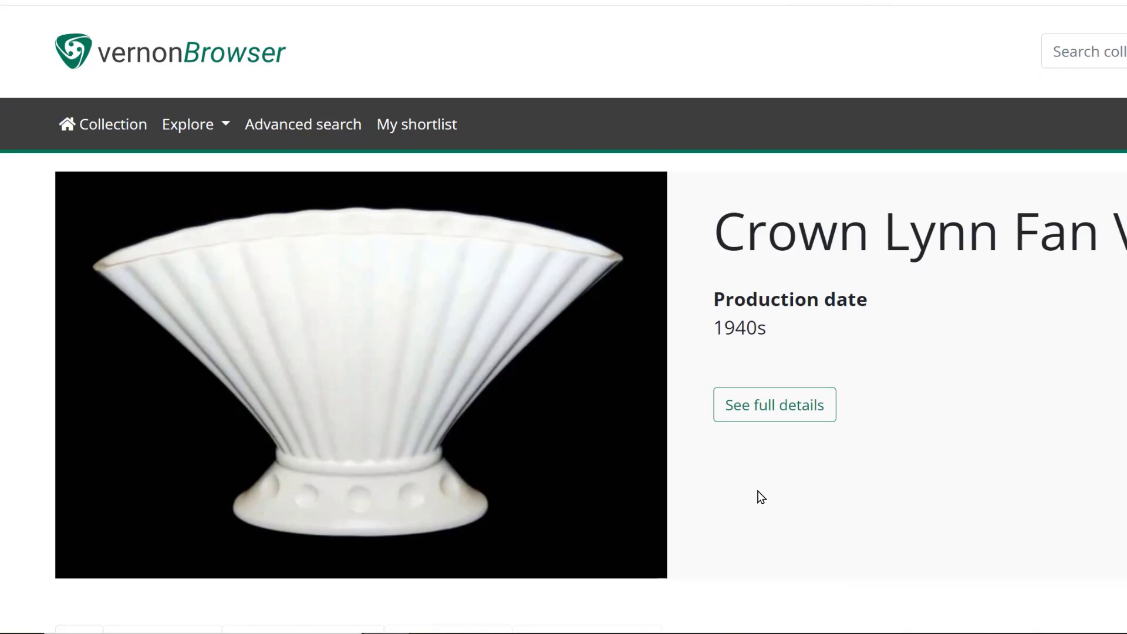
mouse_move(787, 628)
click(846, 583)
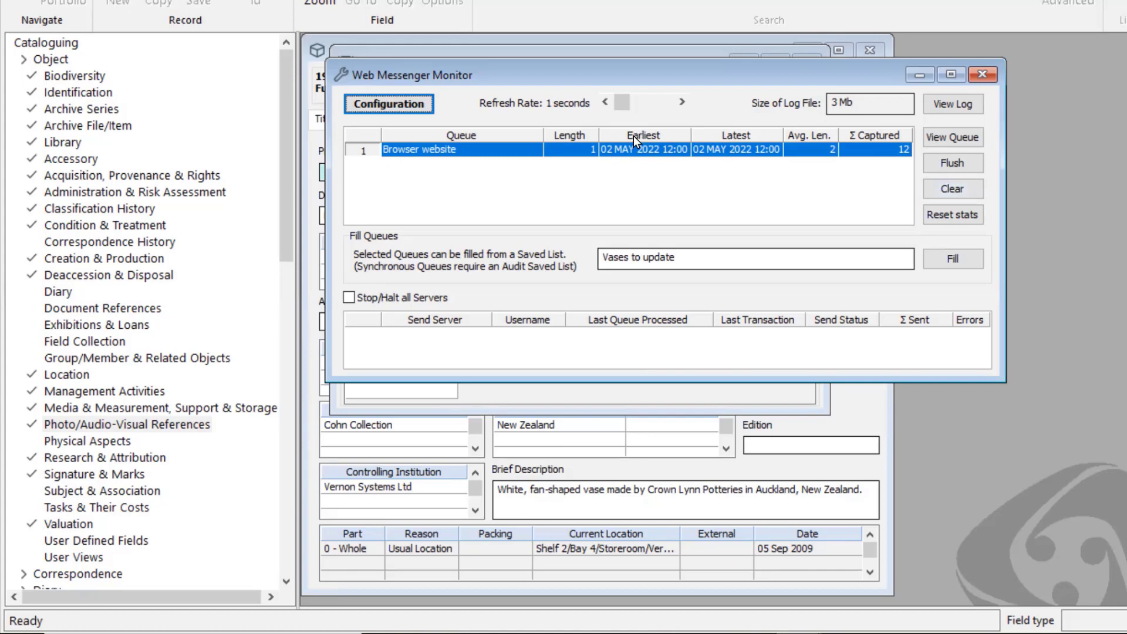
Clear the pending transactions from the Browser website queue and reset its statistics, confirming both actions
click(966, 187)
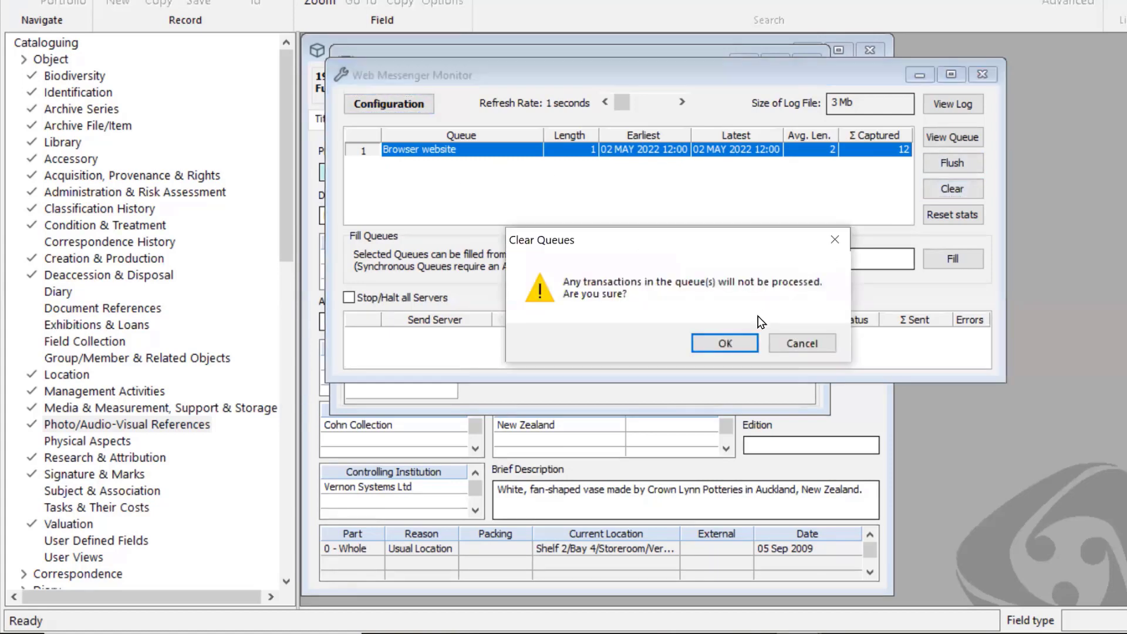
click(726, 343)
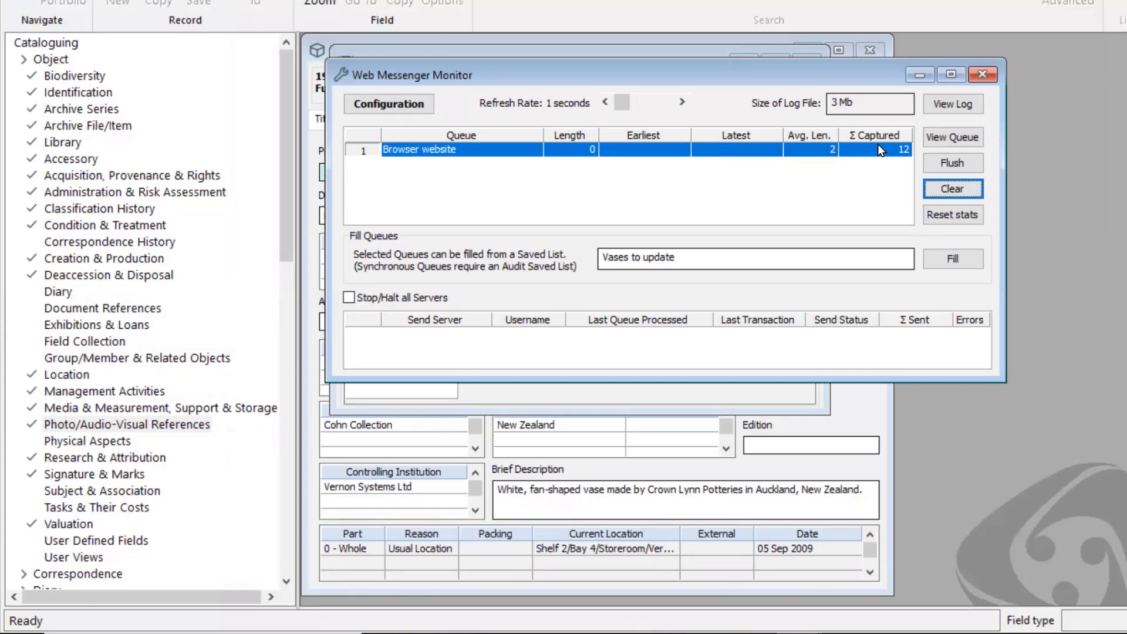
click(950, 214)
click(731, 341)
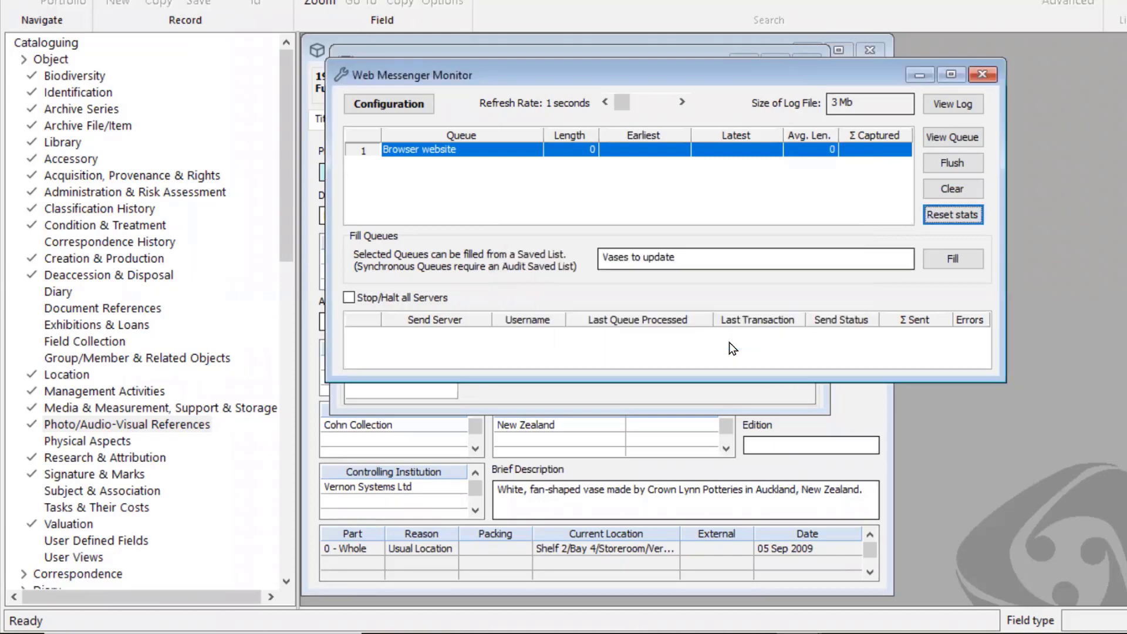